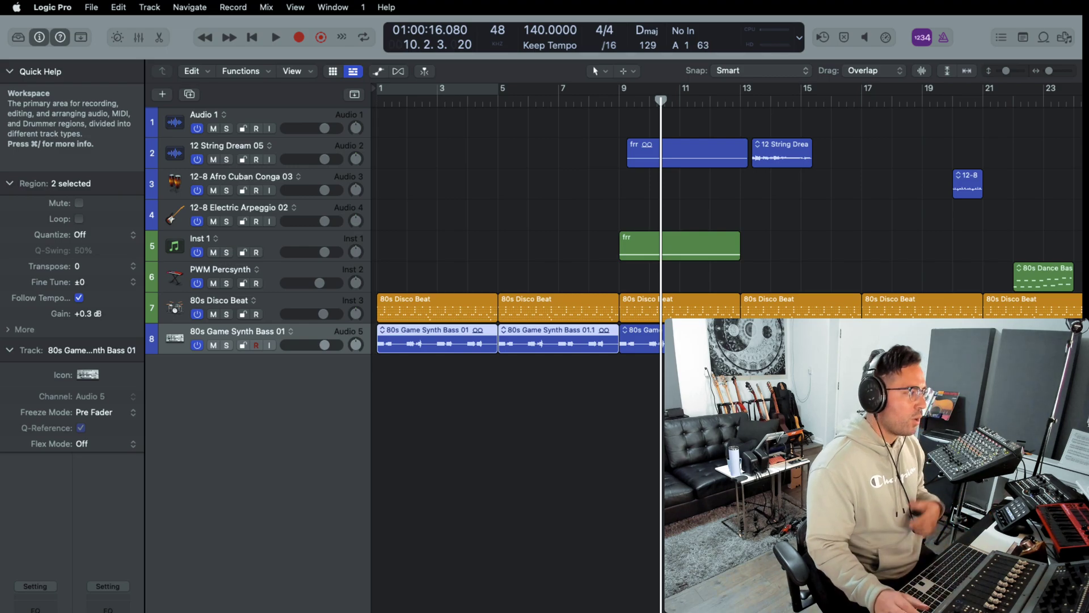
Save the project as 'TEST' and show its project folder in Finder beside Logic Pro.
left_click(521, 494)
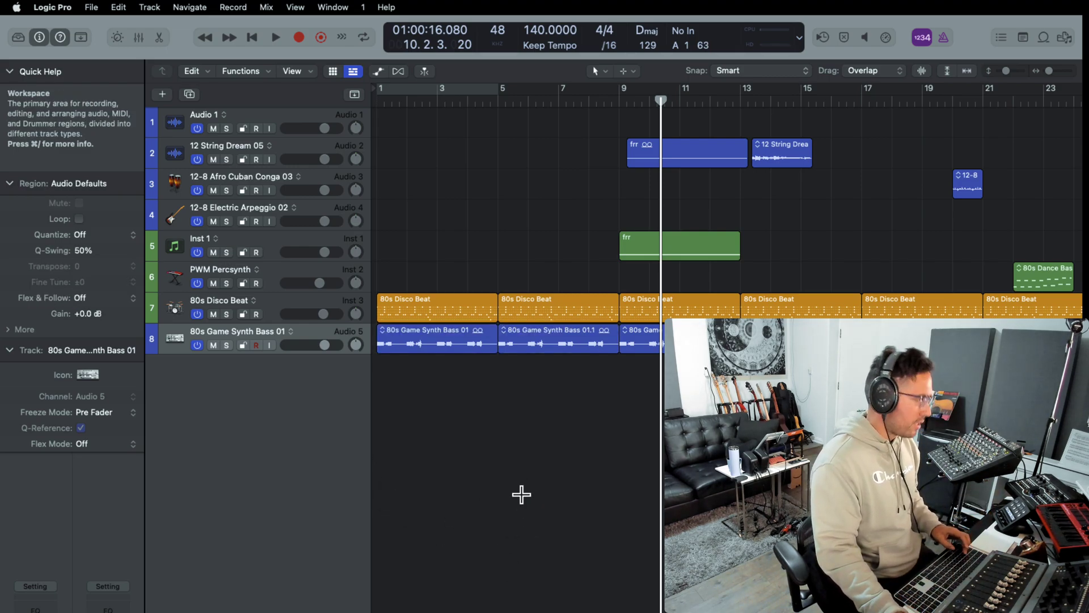
key("super+shift+s")
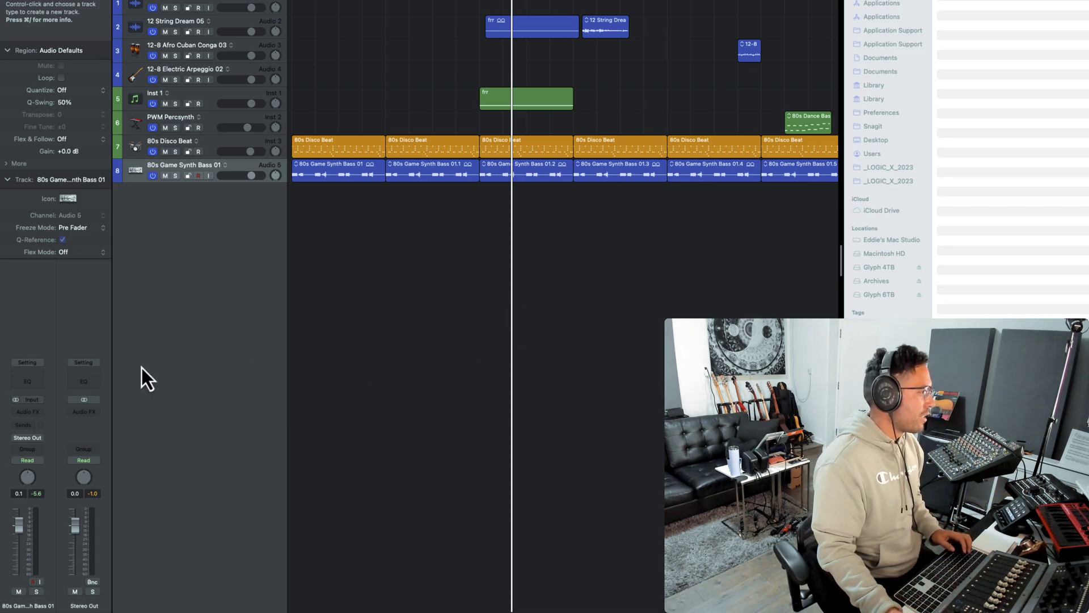
left_click(35, 386)
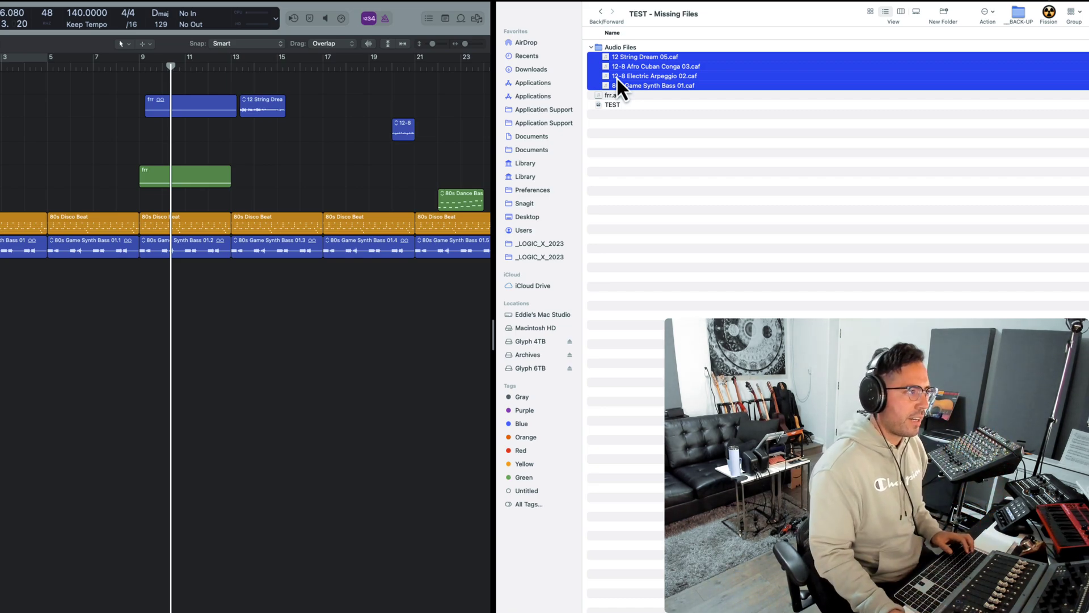
Select the five audio files, frr.aif through 12 String Dream 05.caf, in the TEST folder.
left_click(616, 46)
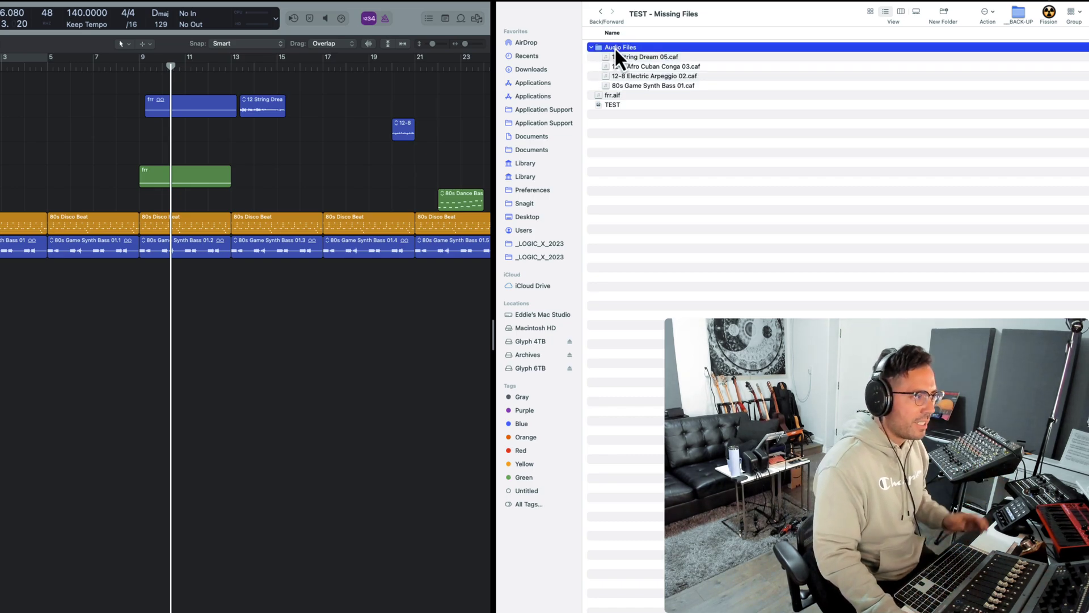
left_click(622, 95)
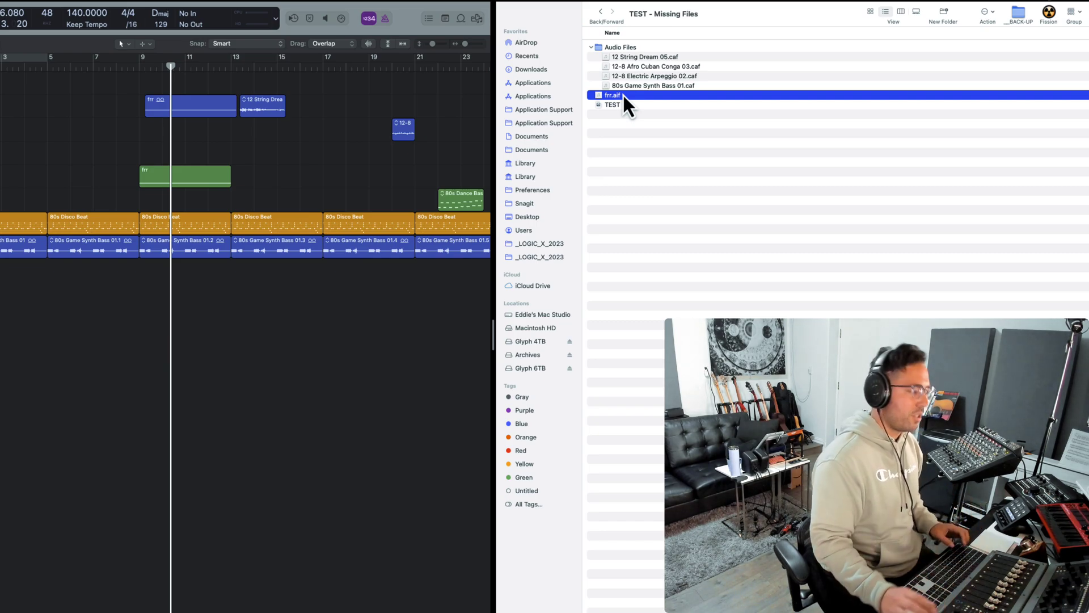
left_click(624, 55, "shift")
Trash the five audio files, delete every region in Logic, and show the Project Audio list.
key("super+BackSpace")
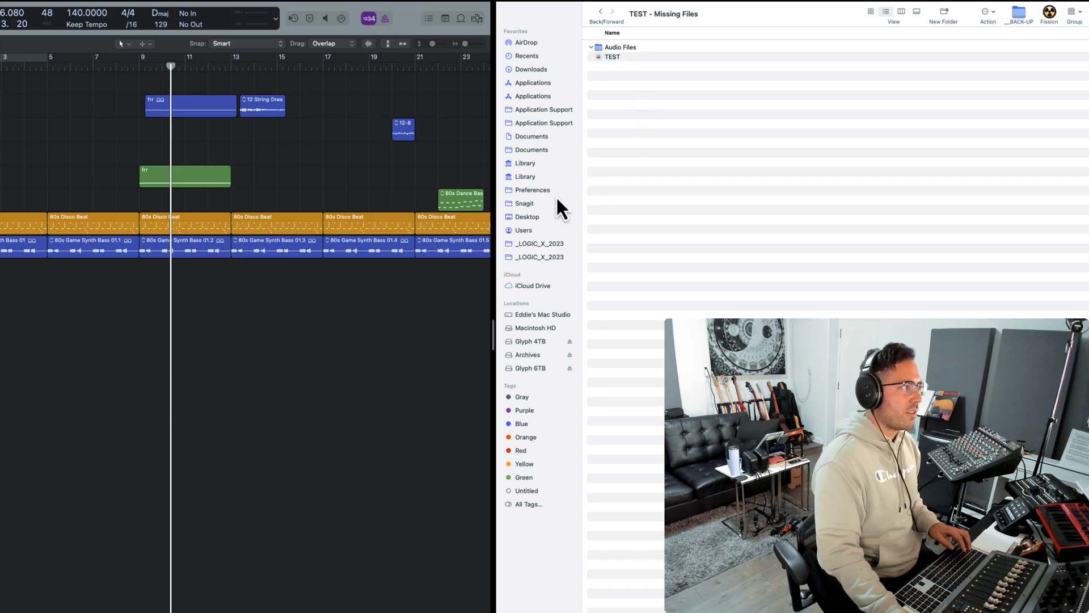
left_click(362, 301)
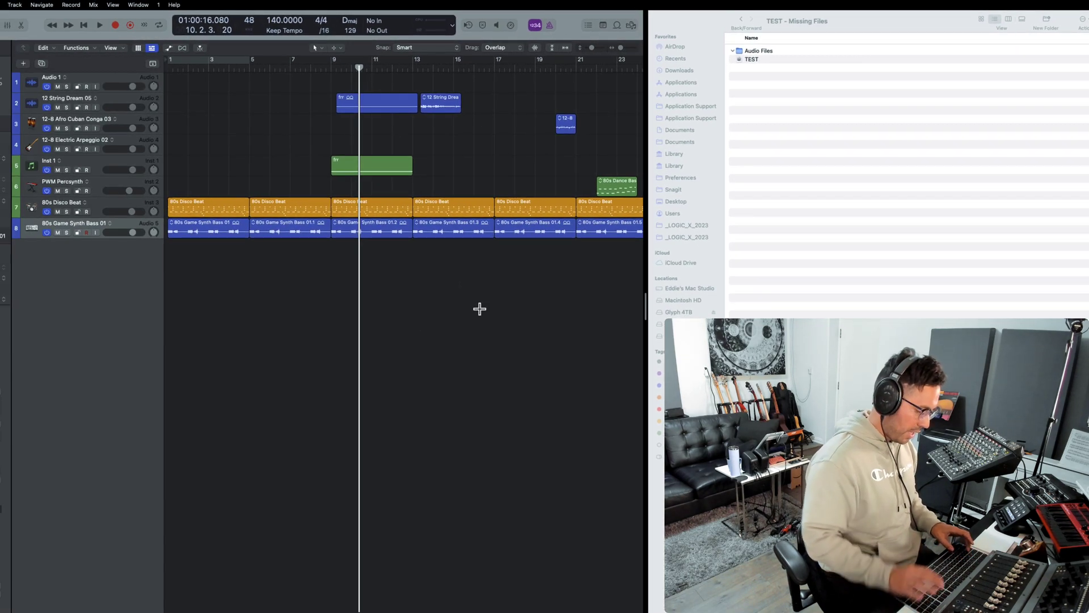
key("super+a")
key("Delete")
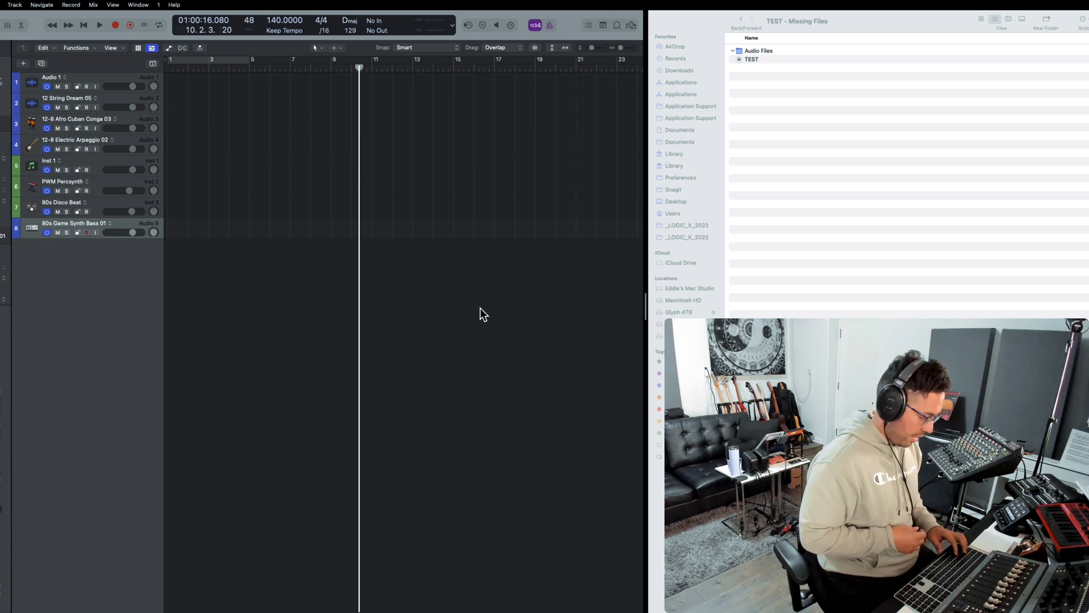
key("e")
key("f")
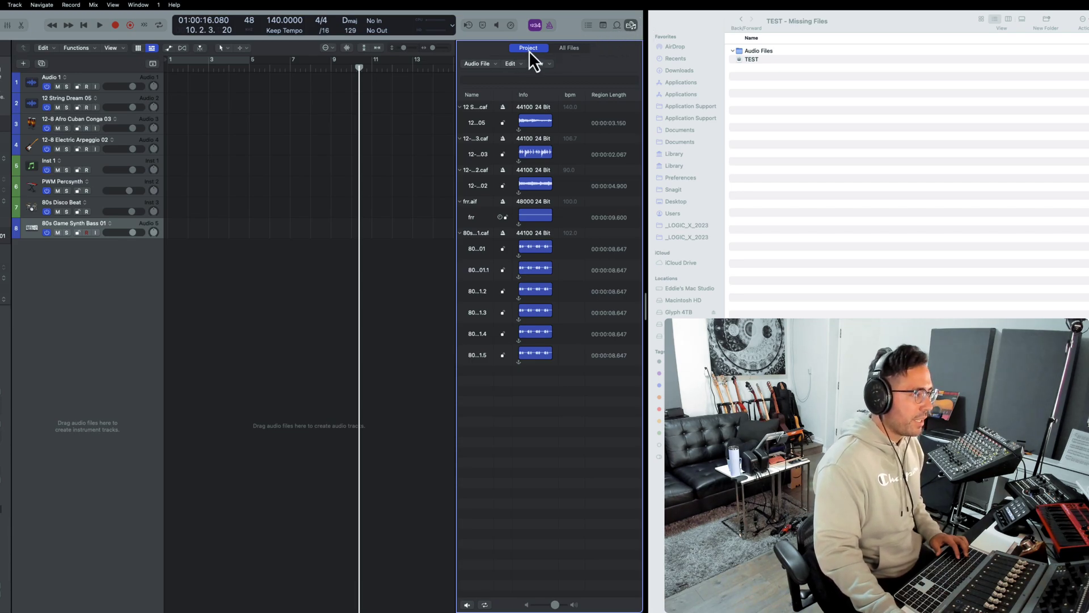
Undo the deletion so frr, 80s Disco Beat and 80s Game Synth Bass regions return.
left_click_drag(540, 411, 523, 88)
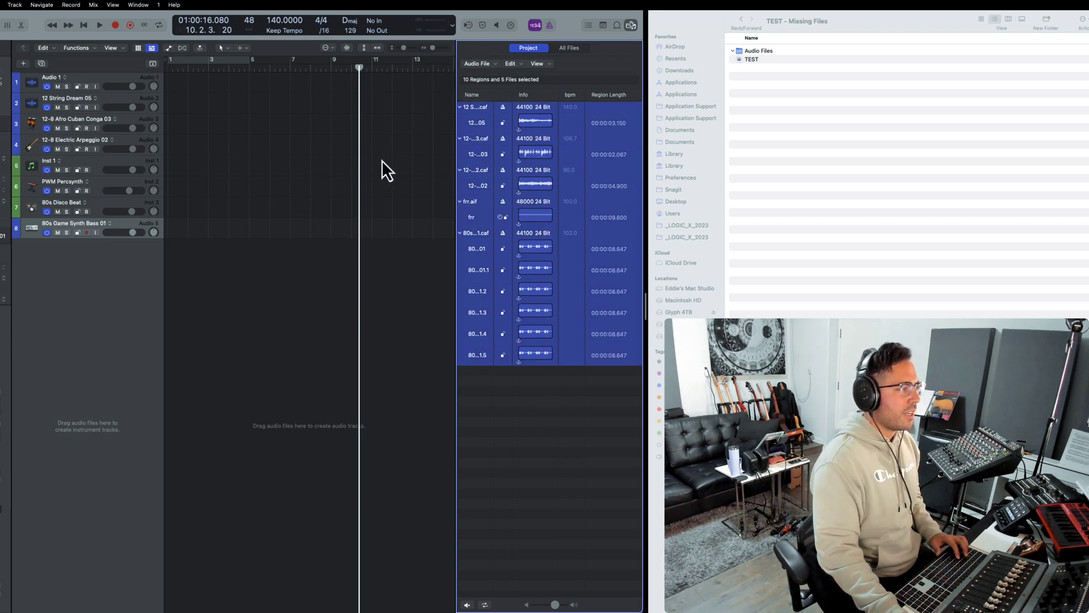
left_click(394, 174)
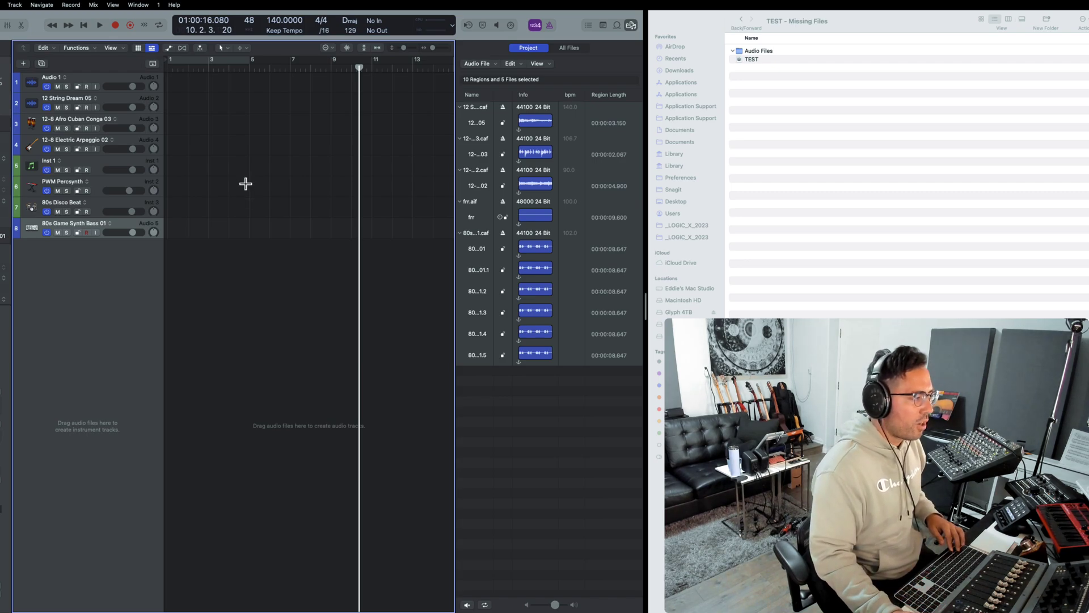
key("super+z")
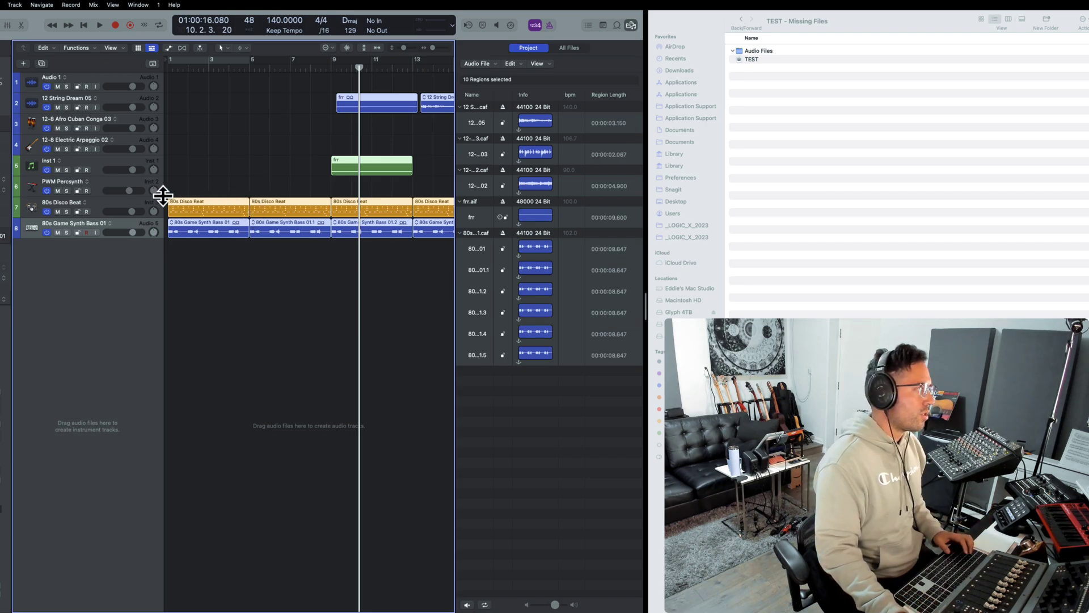
left_click(115, 202)
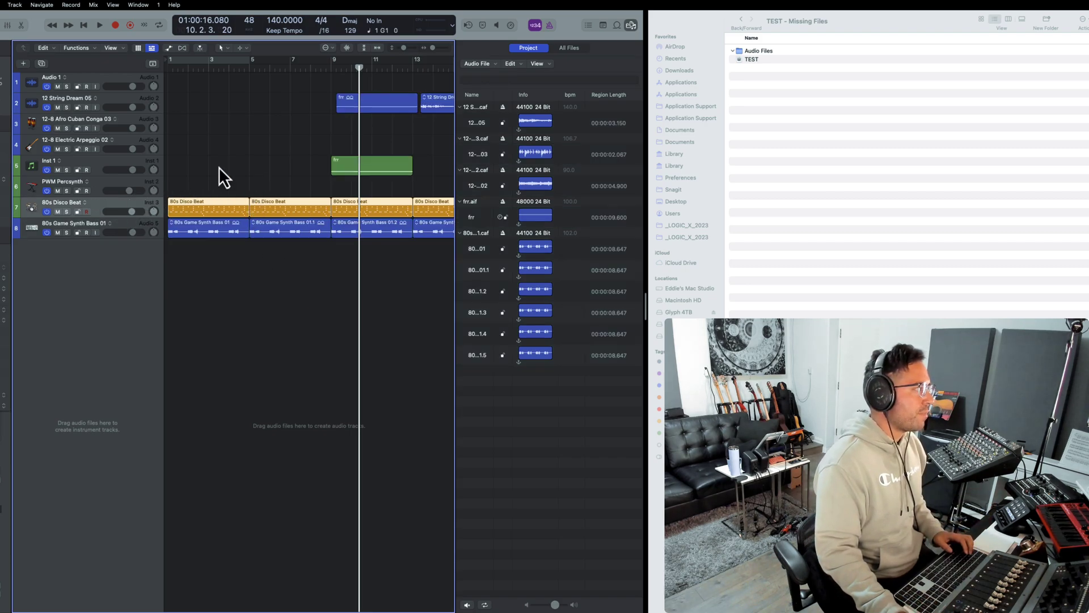
left_click(220, 202)
double_click(220, 202)
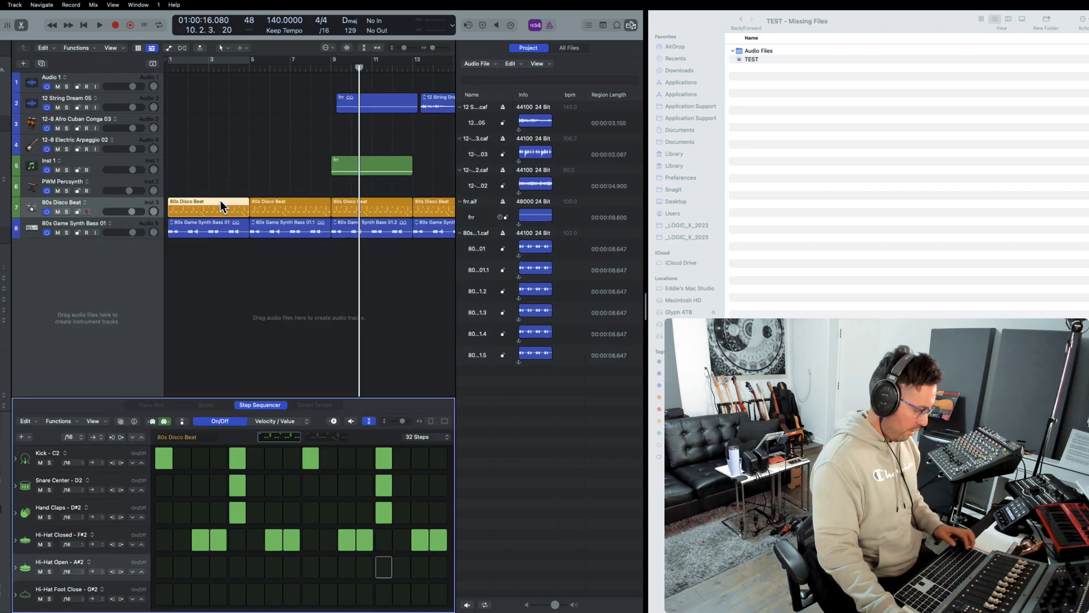
key("e")
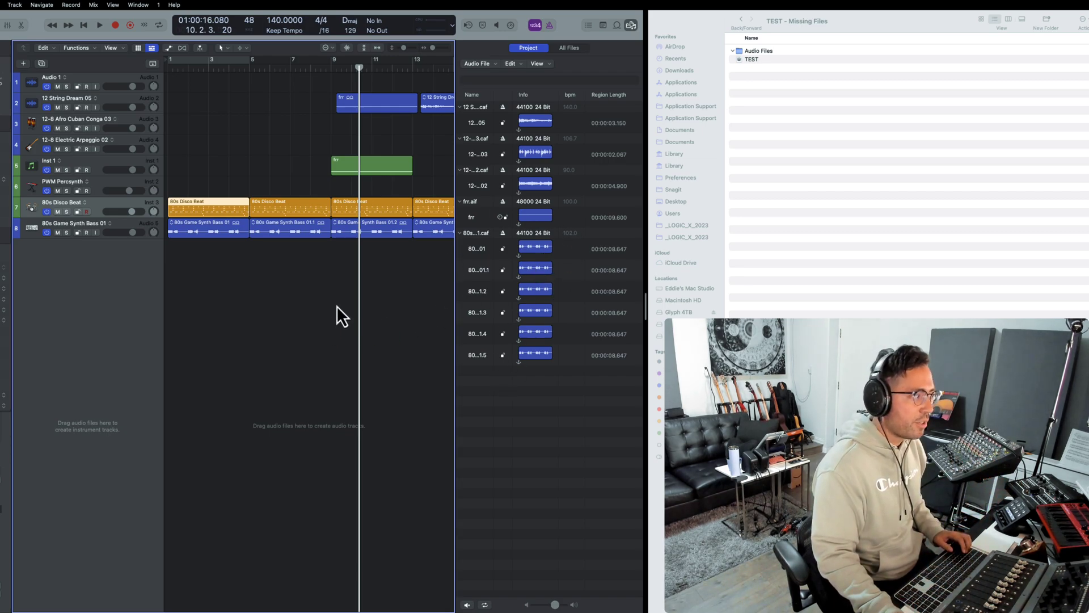
Delete all ten regions from the eight tracks.
left_click(367, 170)
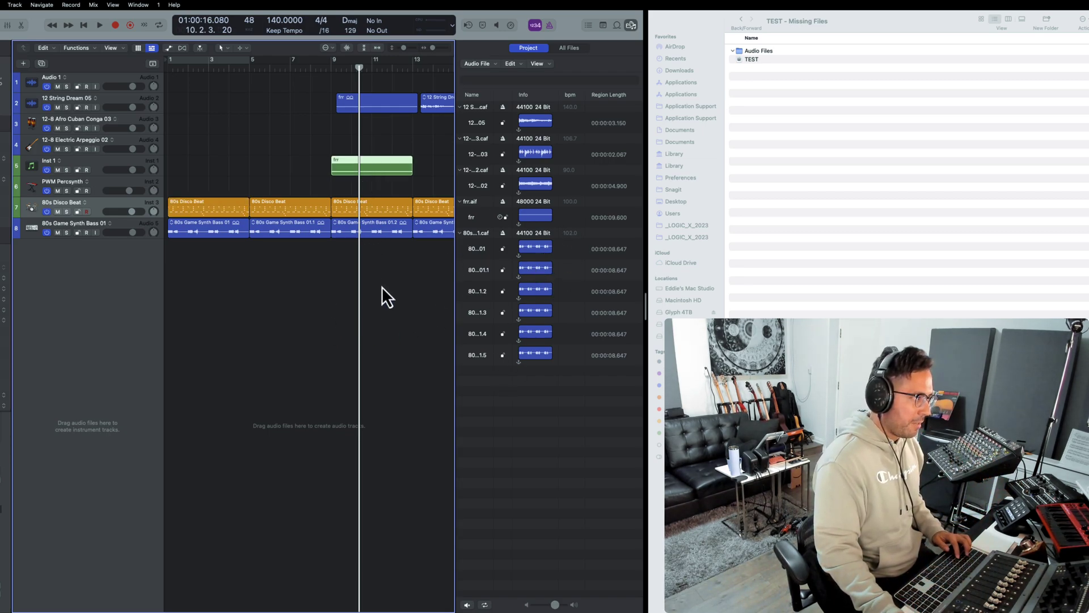
key("f")
key("f")
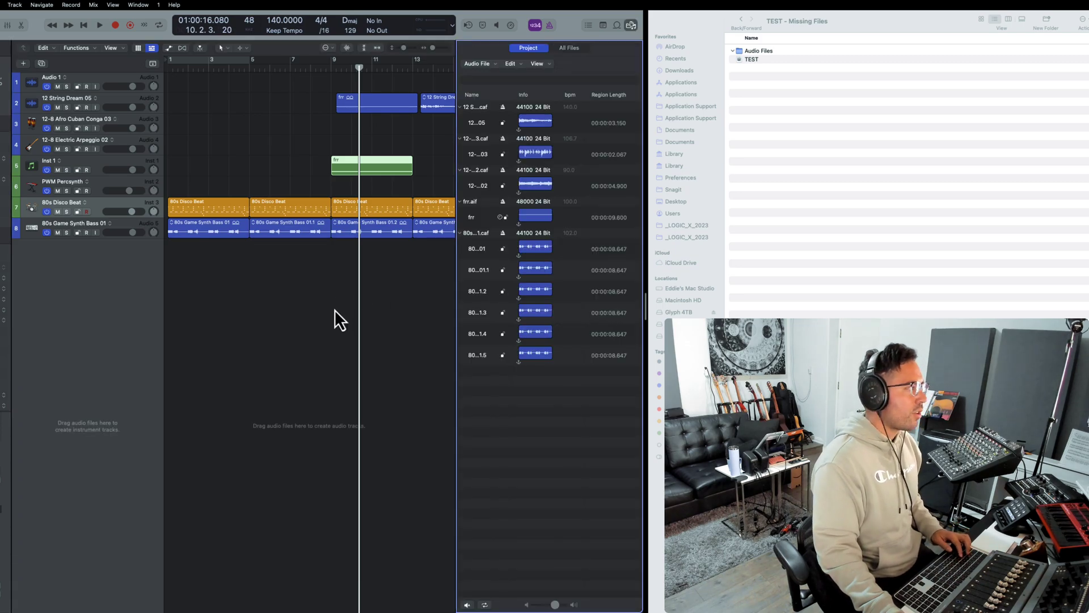
left_click(329, 301)
key("super+a")
key("BackSpace")
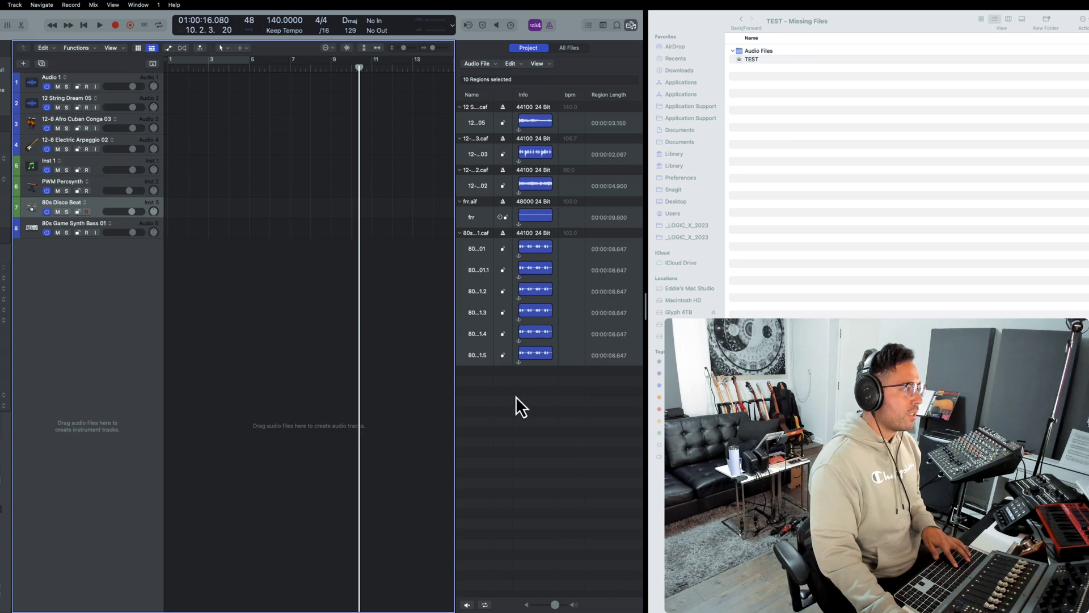
Remove all five audio files from the Project Audio list, then close the list.
left_click(516, 396)
key("Left")
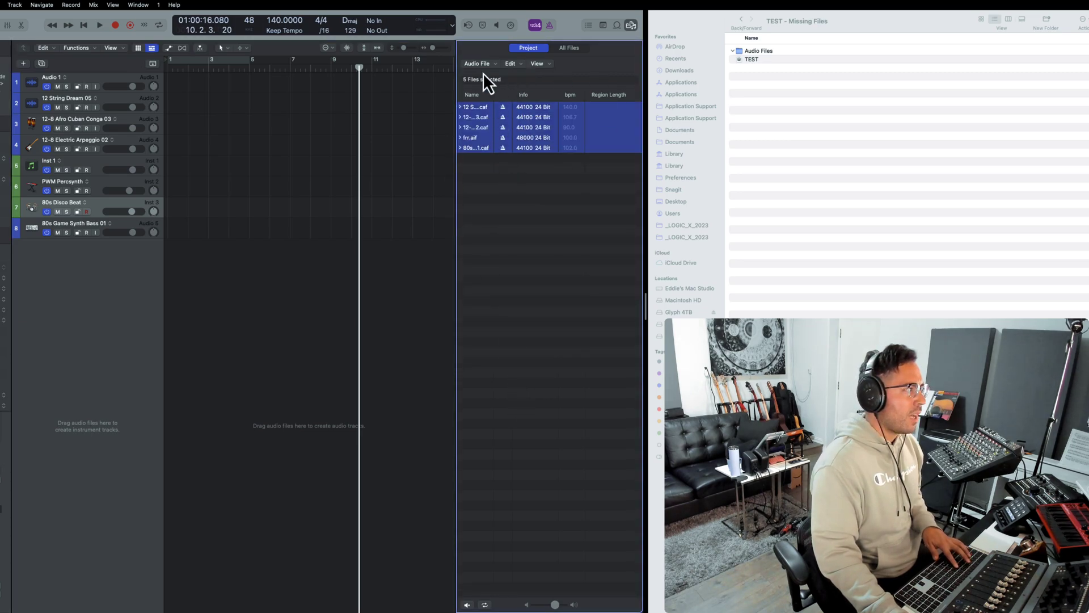
left_click(514, 63)
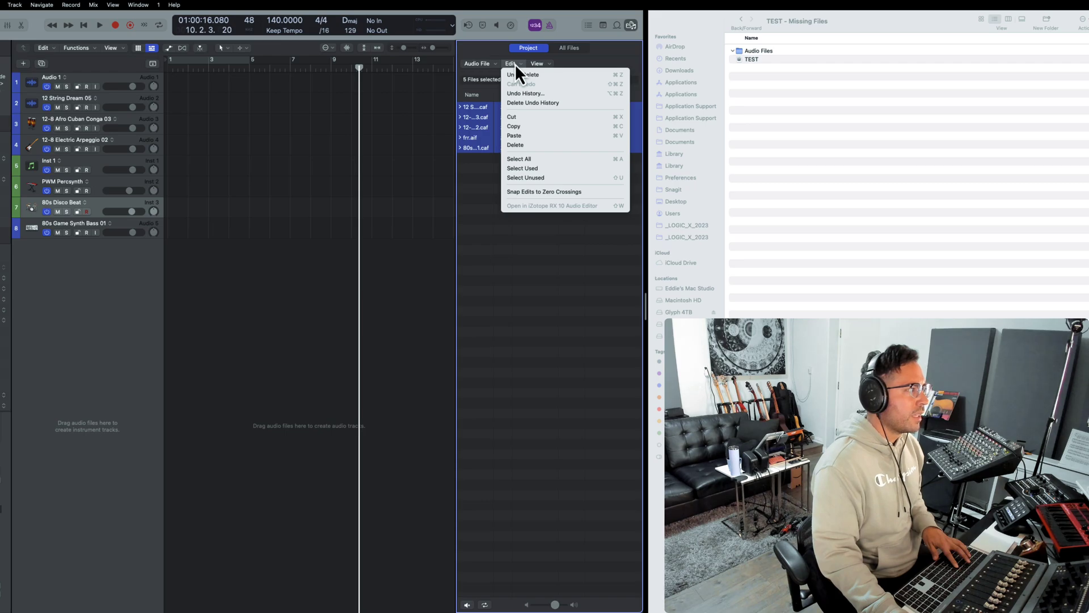
key("Escape")
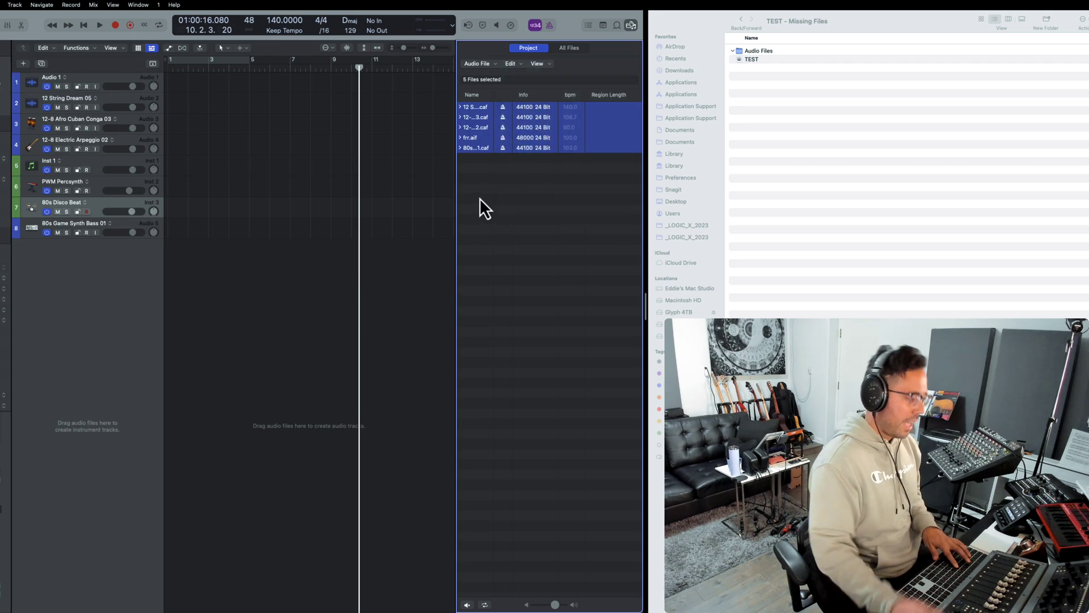
key("BackSpace")
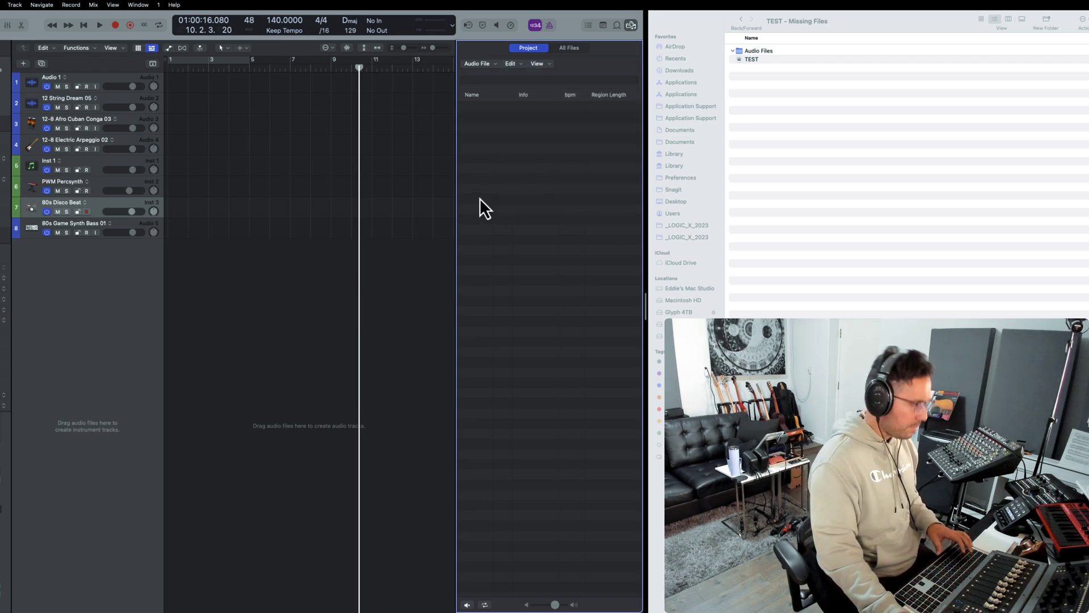
key("f")
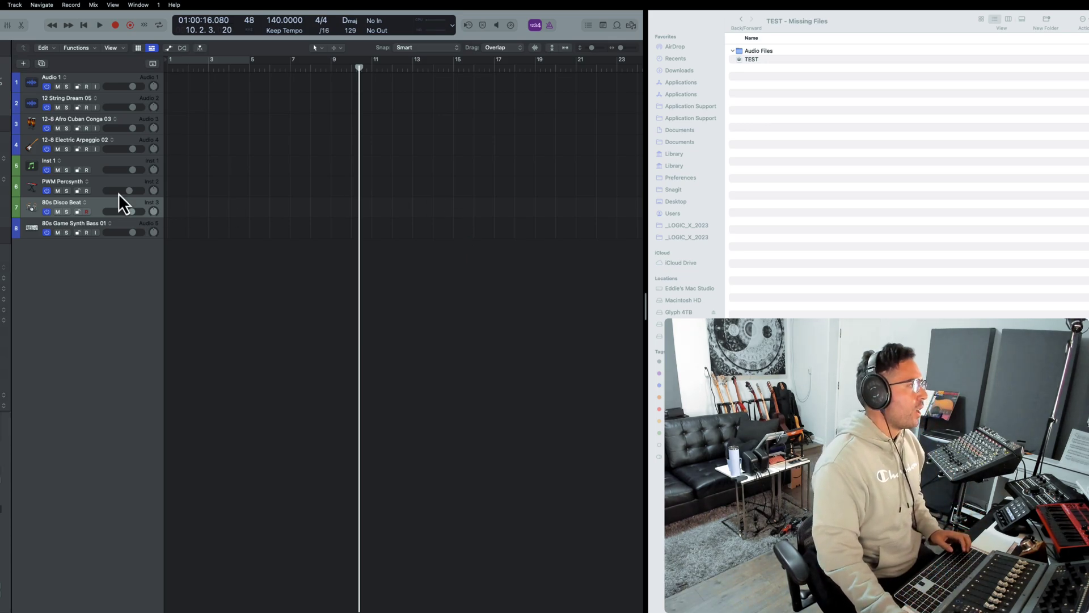
Delete all eight tracks and create one new empty audio track, Audio 1.
left_click(101, 77)
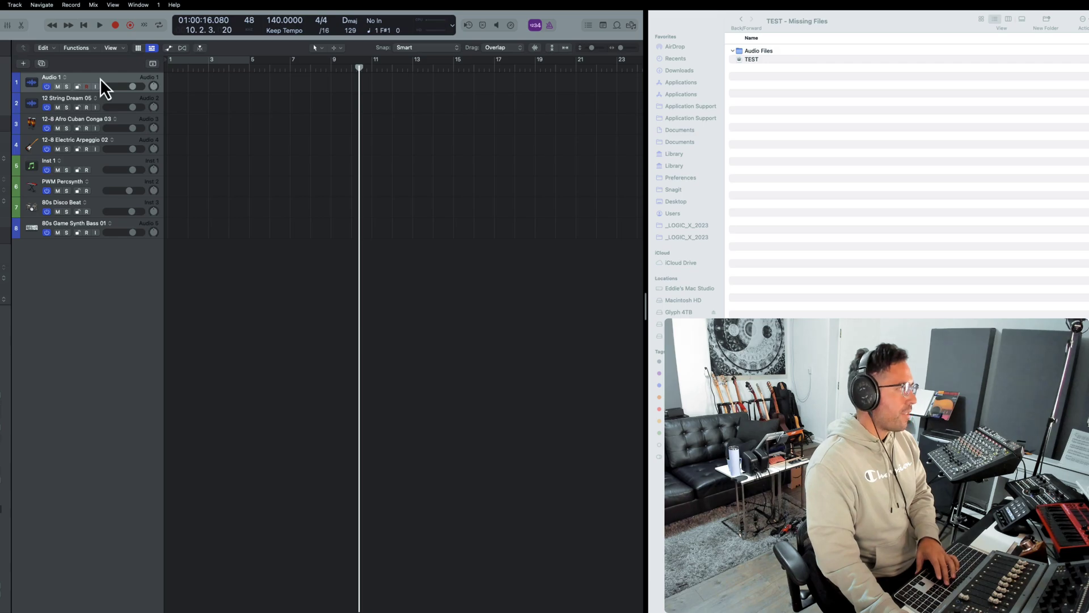
key("super+BackSpace")
key("super+BackSpace")
key("super+BackSpace")
key("super+BackSpace")
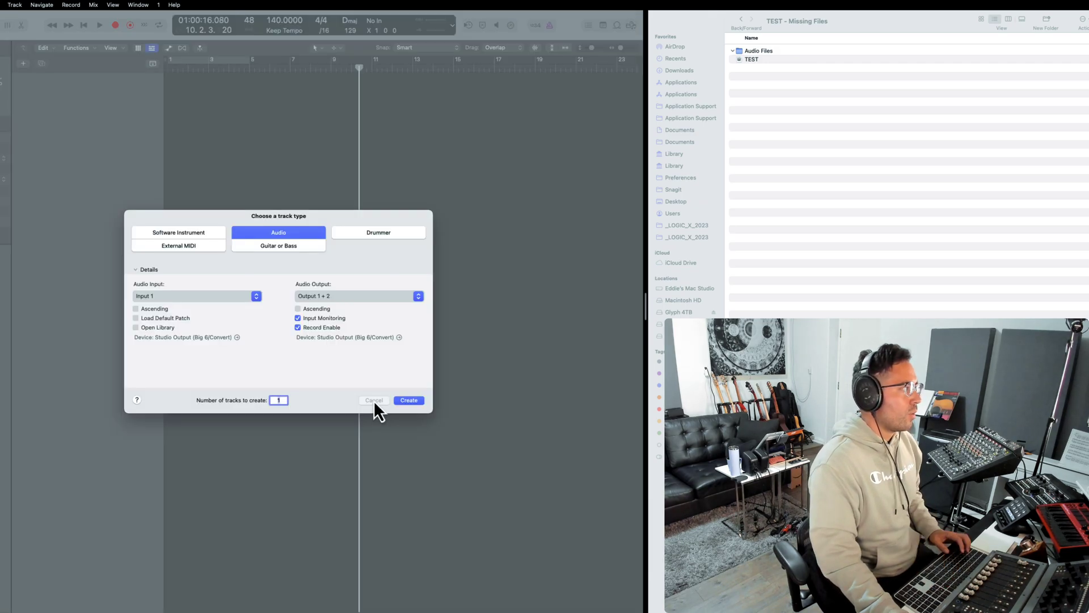
left_click(406, 408)
left_click(782, 51)
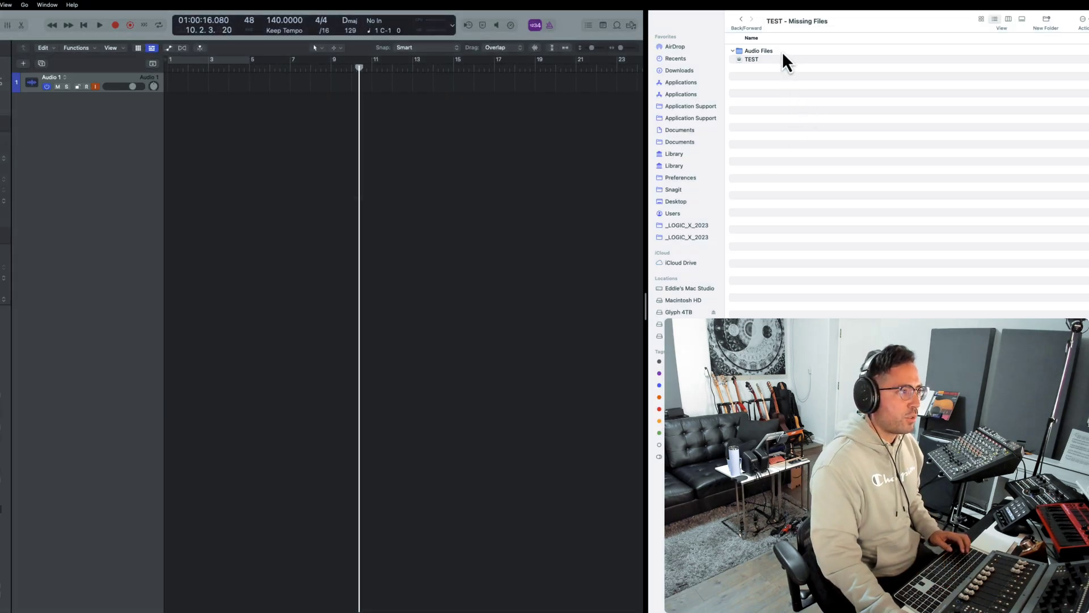
left_click(778, 53)
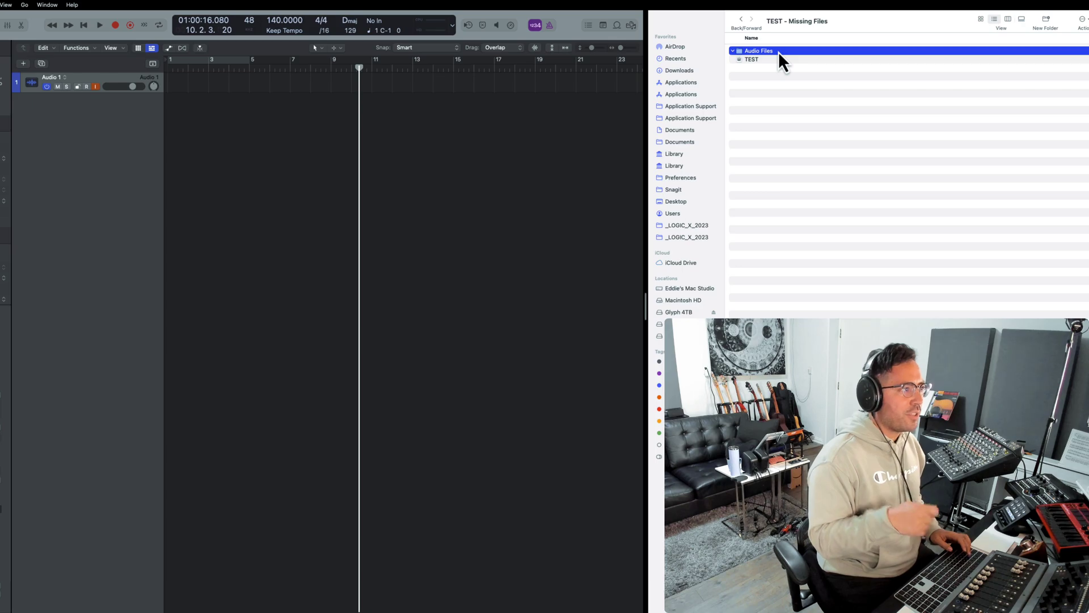
left_click(478, 189)
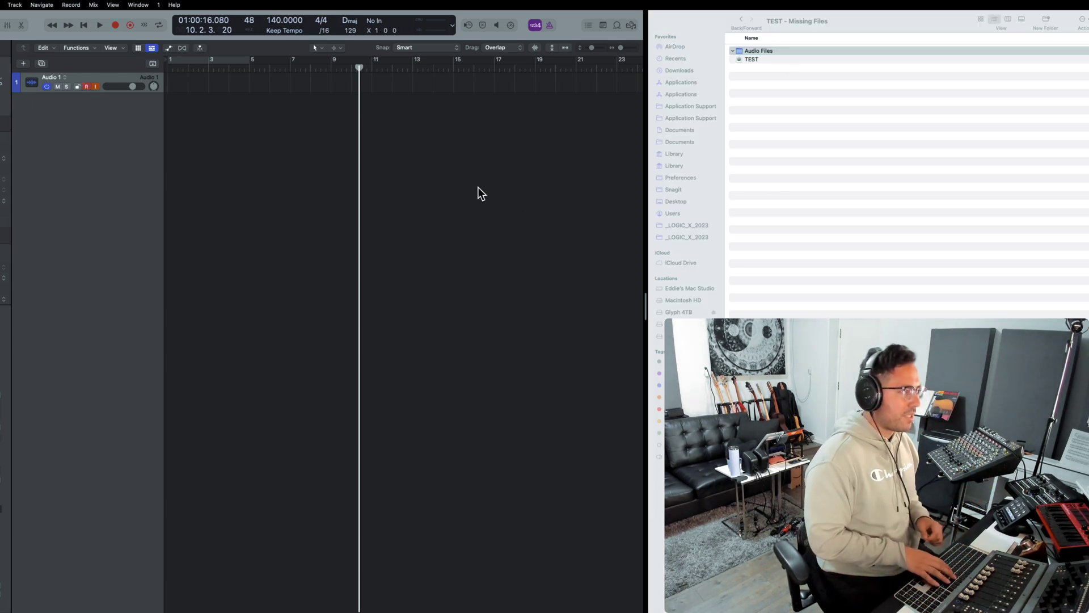
Drop the 80s Forever Bass Apple Loop onto Audio 1 as stereo and show Project Audio.
key("o")
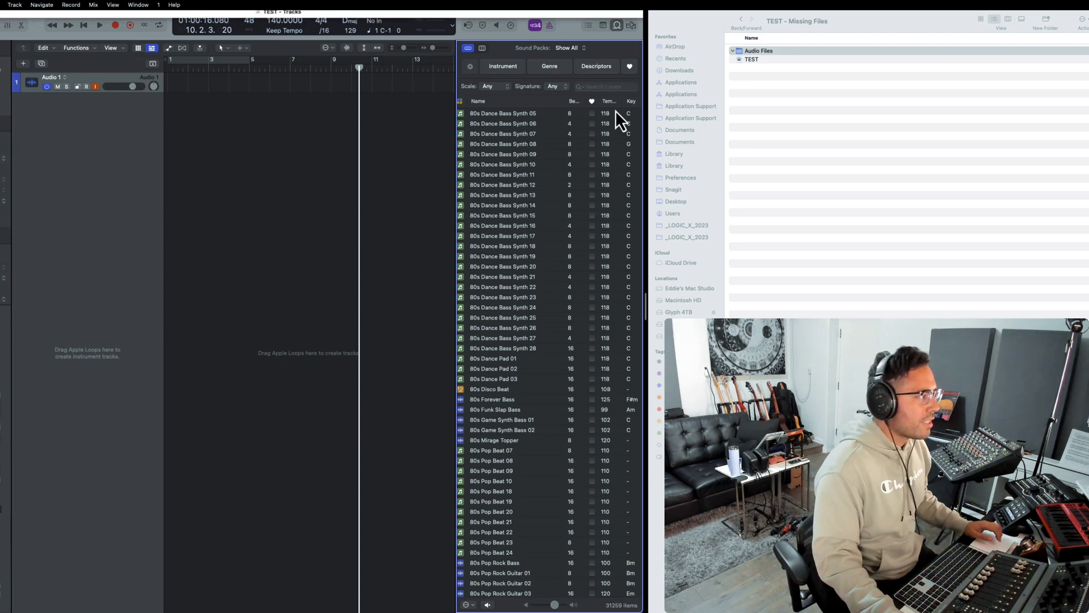
left_click_drag(495, 408, 175, 80)
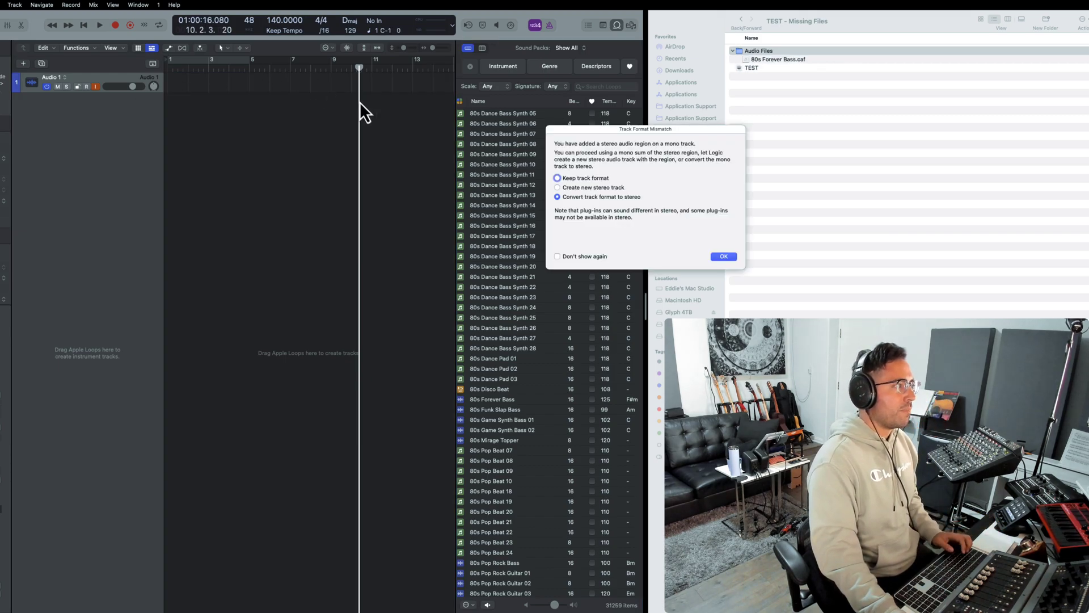
left_click(729, 258)
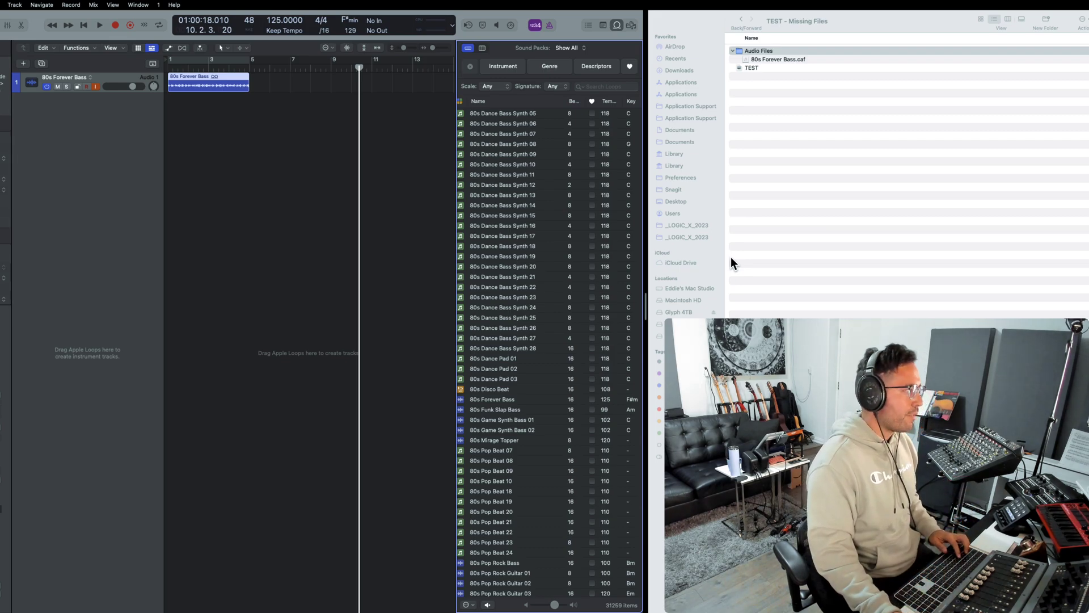
left_click(373, 295)
key("f")
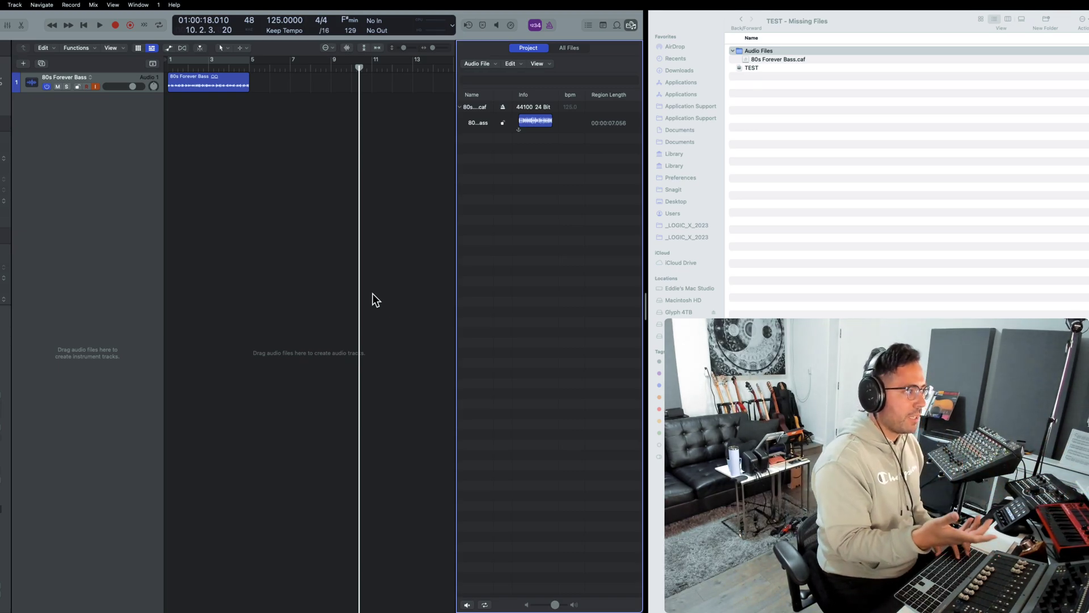
Hide the Project Audio list and add a second empty audio track, Audio 2.
key("f")
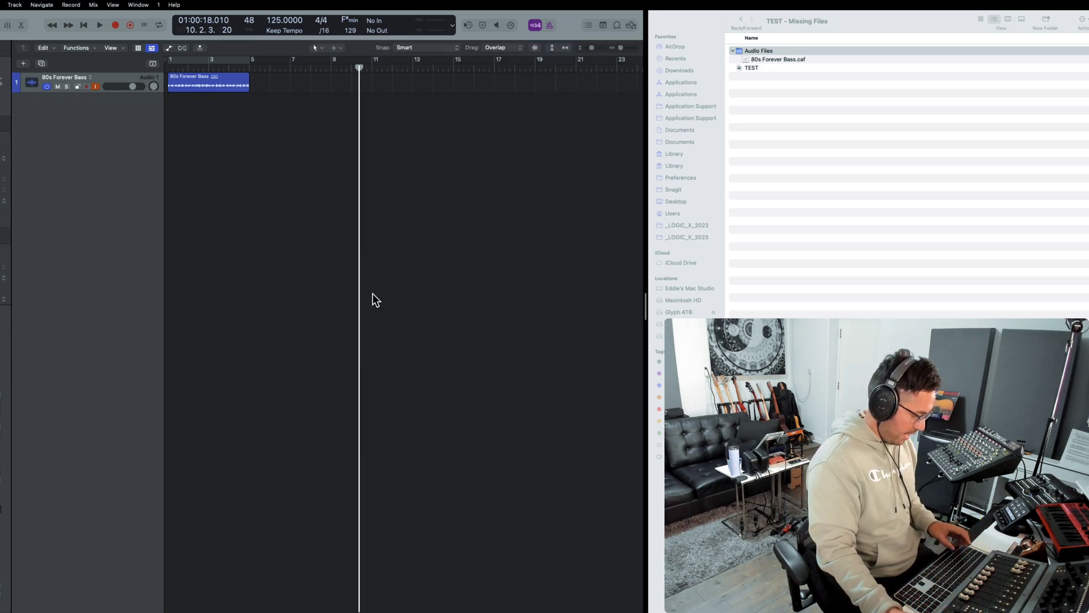
key("alt+super+a")
key("space")
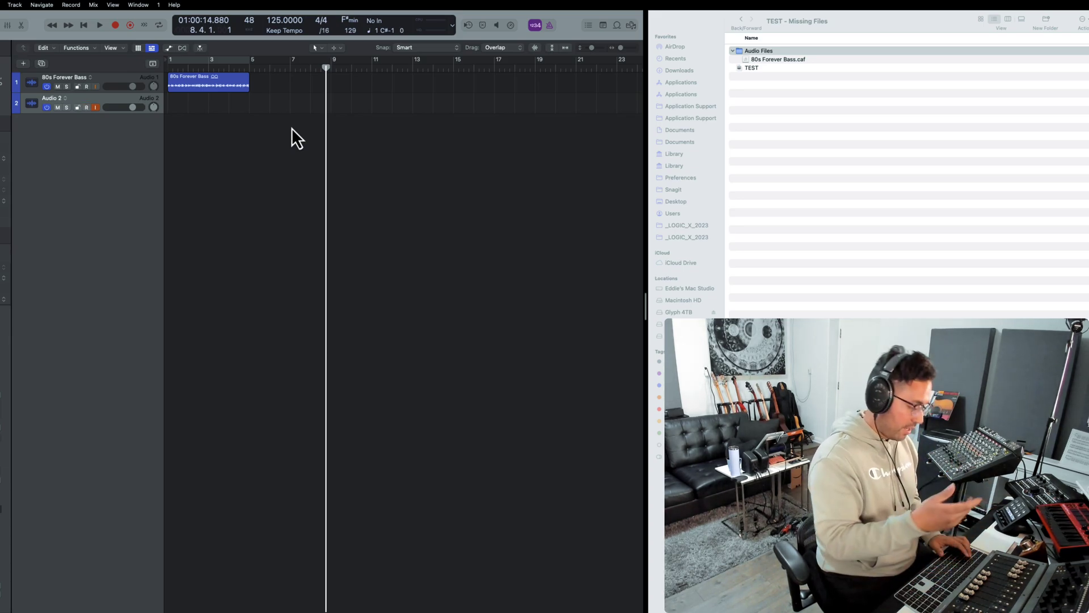
Record a TEST_2#01 take on Audio 2, check its .wav in Finder, then add Audio 3.
key("r")
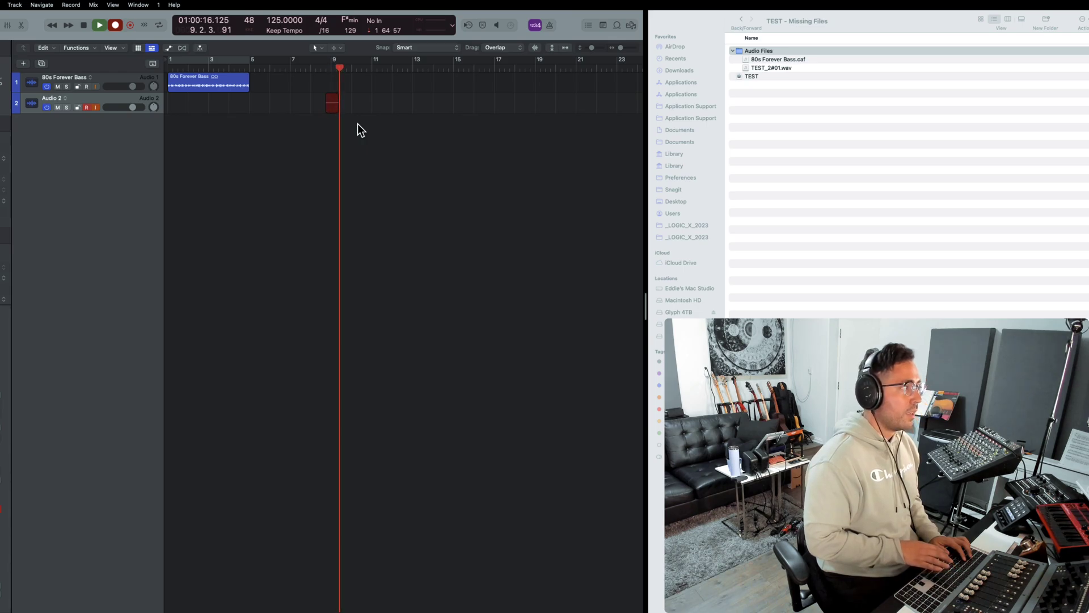
left_click(758, 65)
left_click(798, 68)
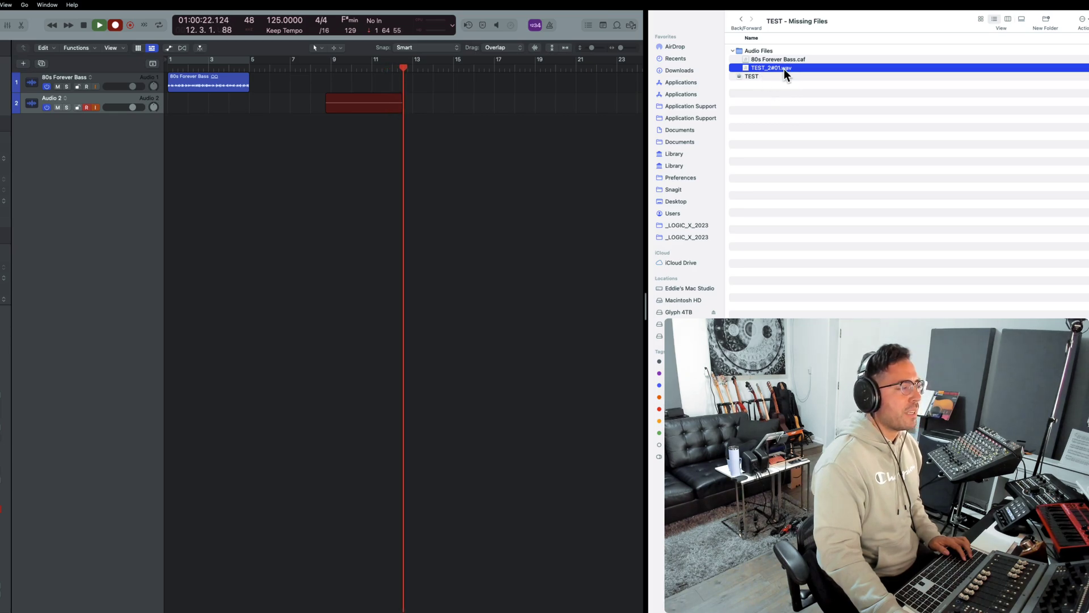
left_click(421, 180)
key("space")
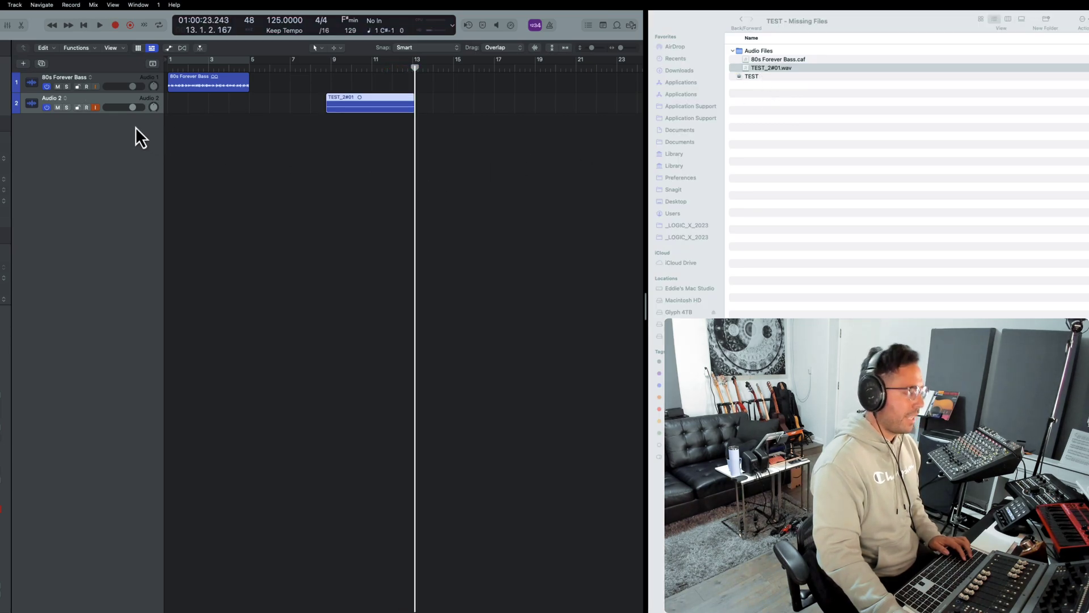
double_click(135, 127)
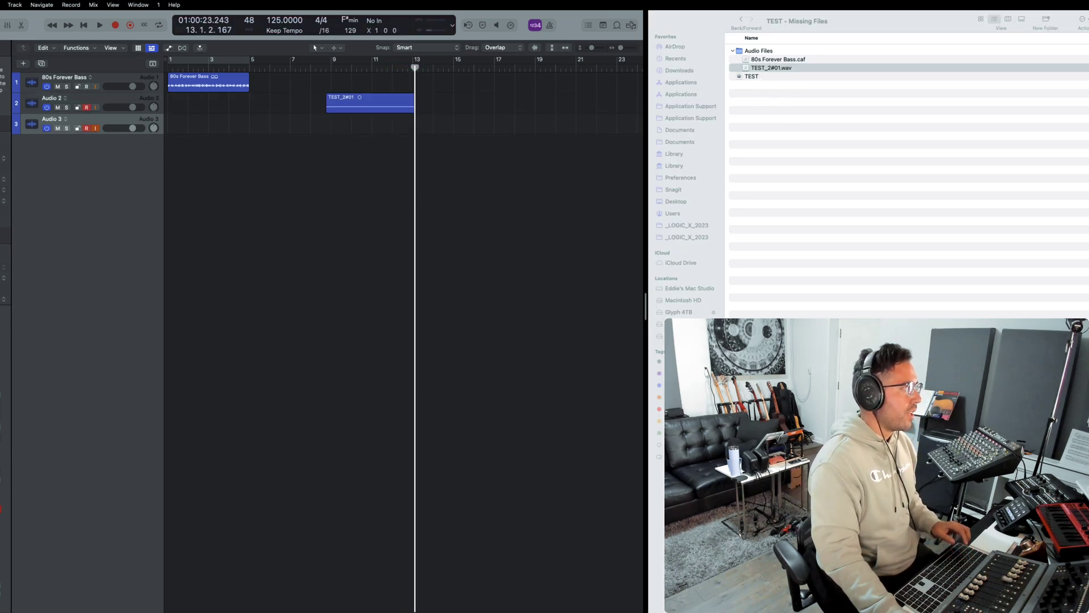
Rename the third track to 'AUDIO RECORDING TEST'.
double_click(106, 120)
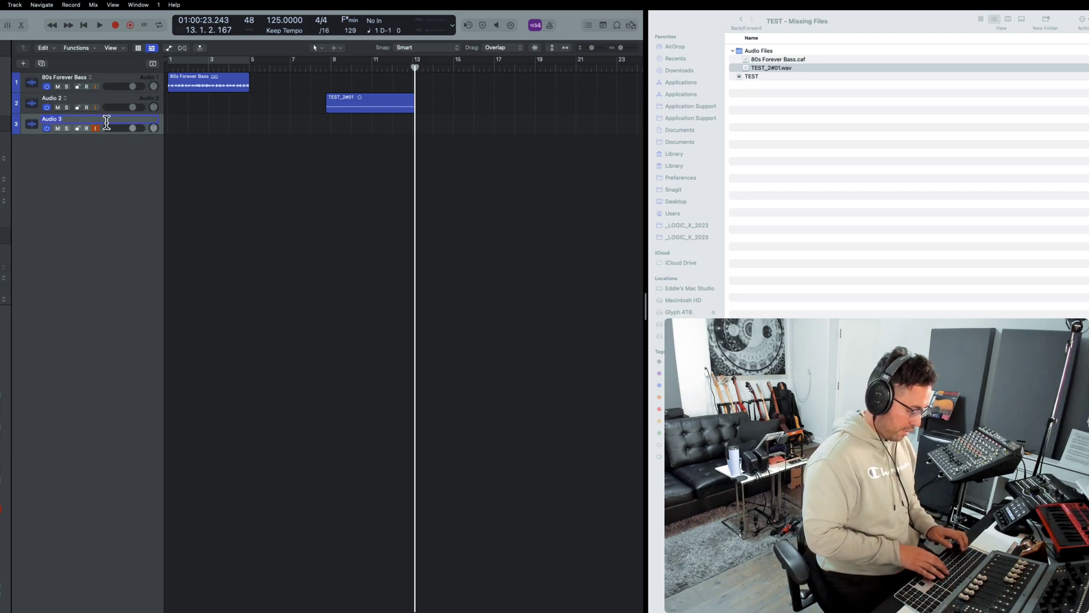
type("AUDIO")
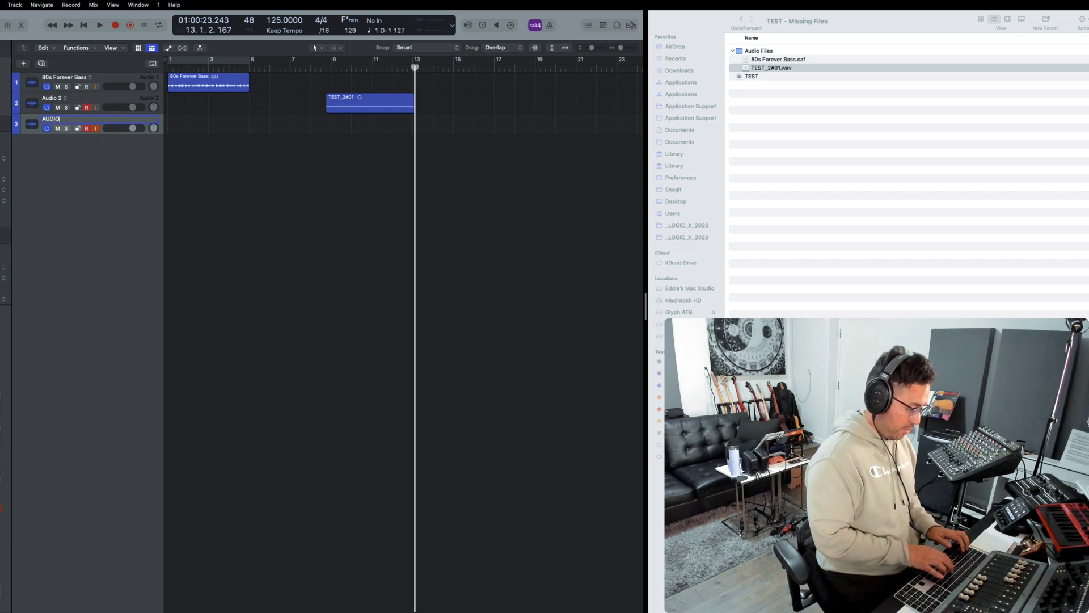
type(" RECORDING TEST")
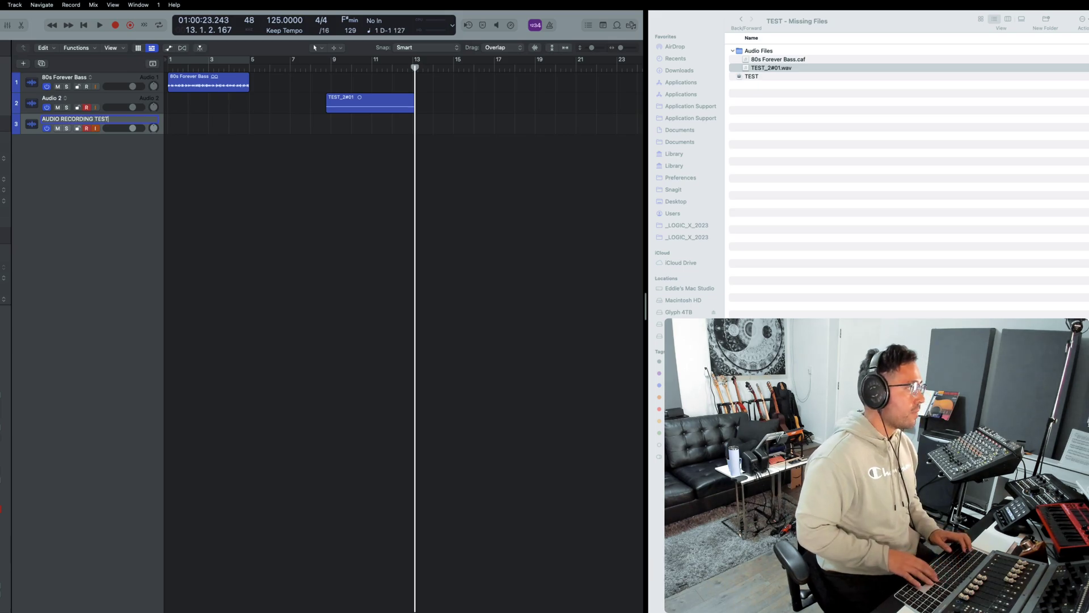
key("Return")
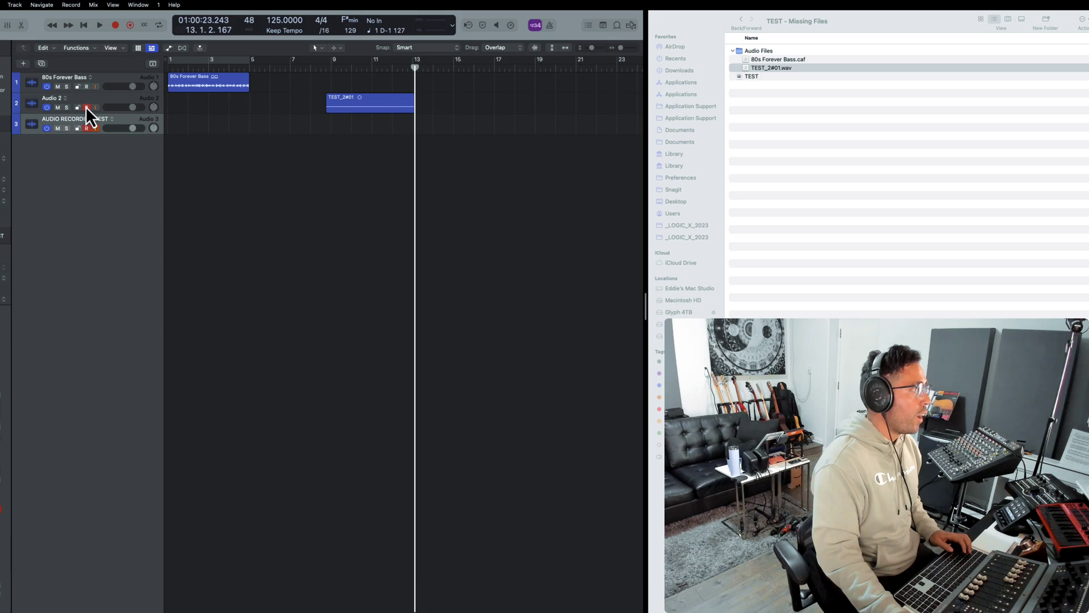
Record a short take on that track starting at bar 15.
left_click(456, 66)
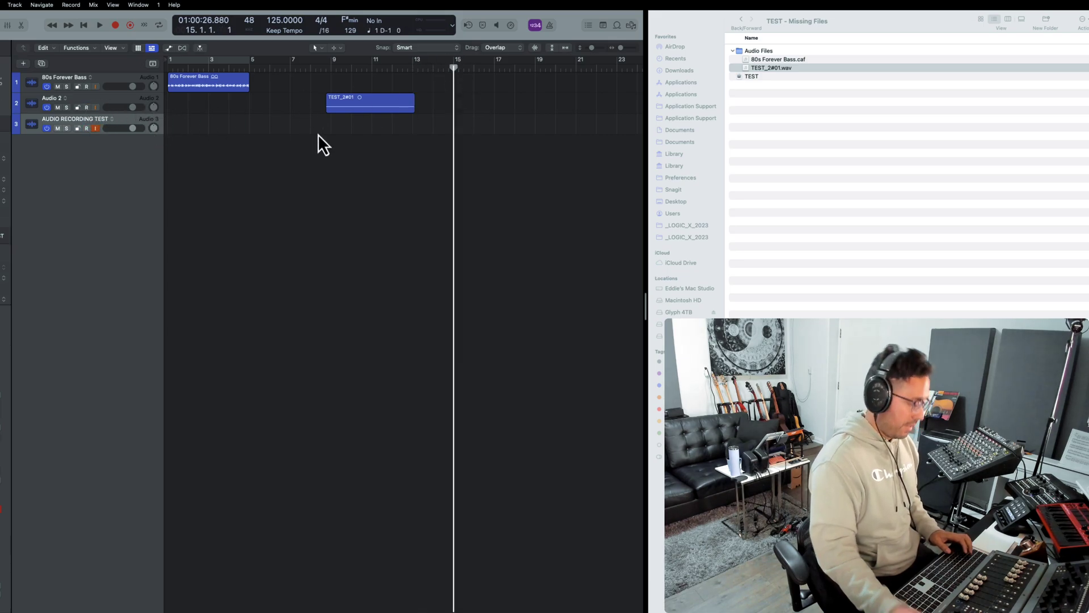
key("r")
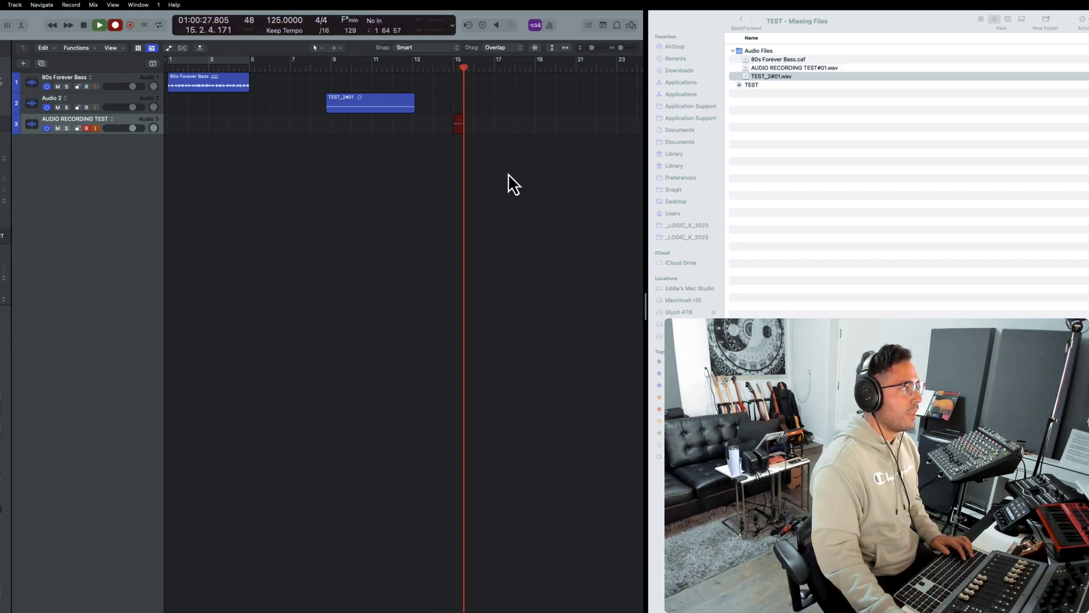
key("space")
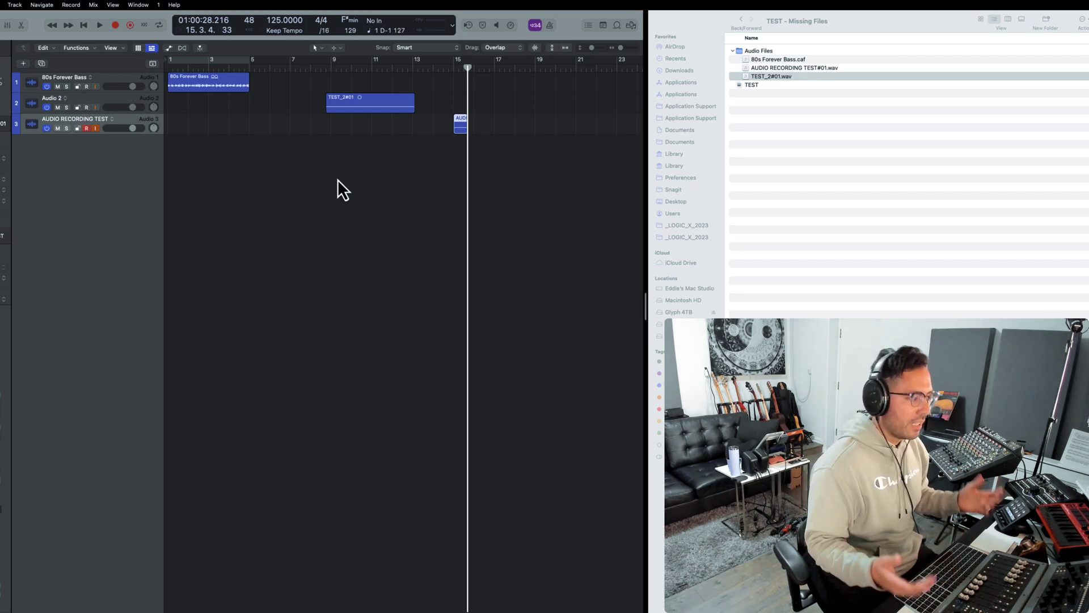
Add a Classic Electric Piano track, disarm track 3, and record a MIDI take.
key("alt+super+s")
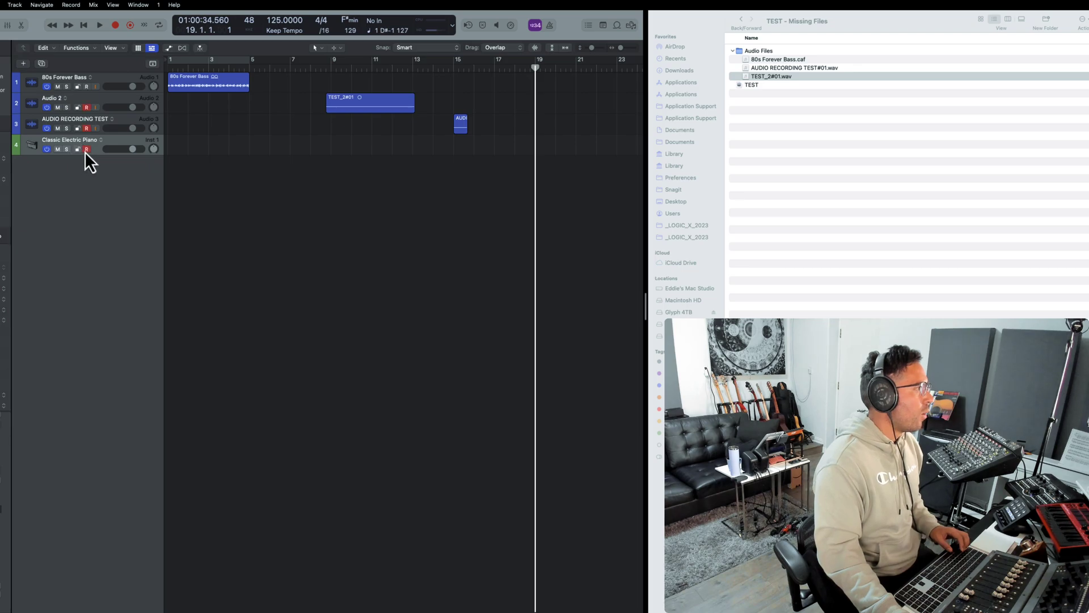
left_click(87, 128)
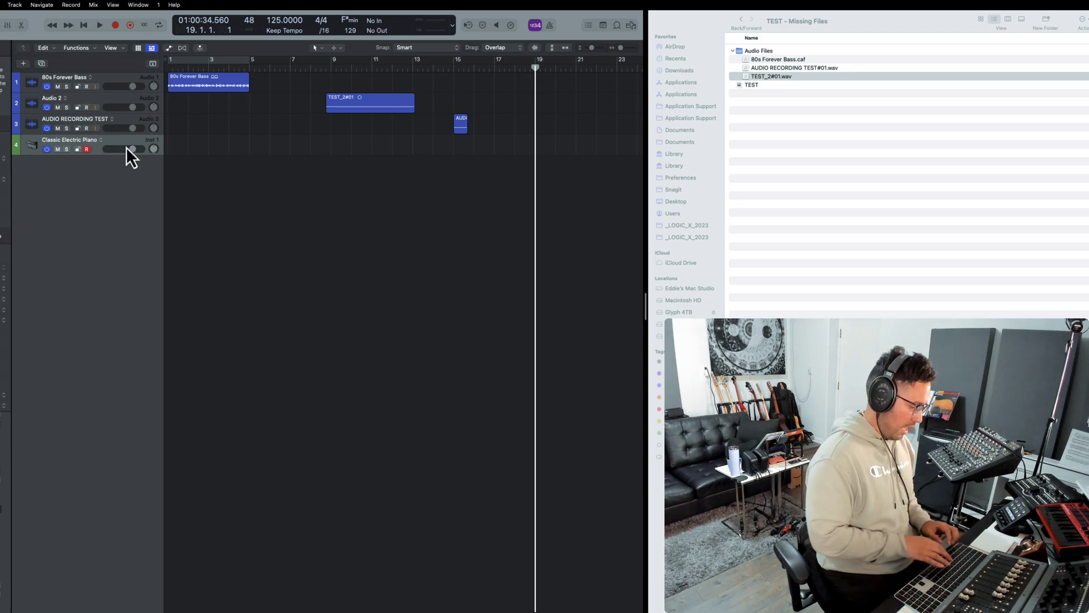
key("r")
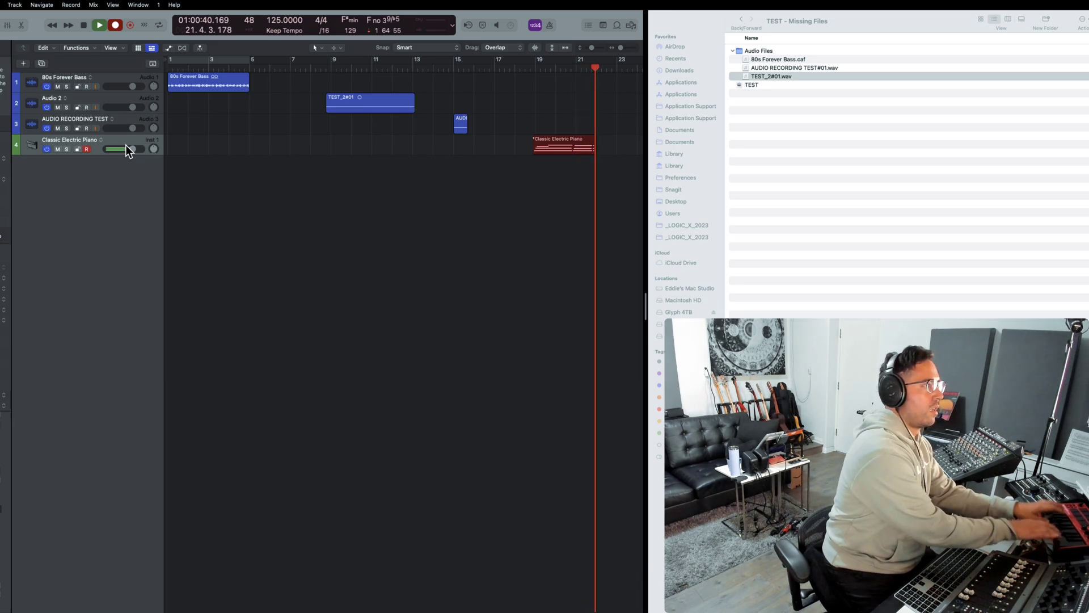
key("space")
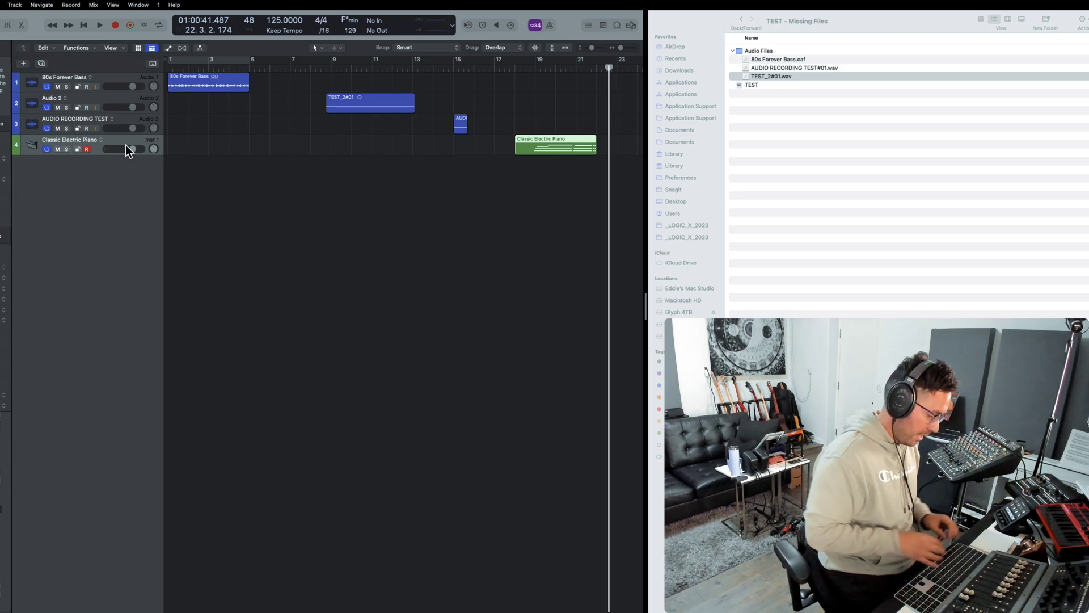
Create an empty pattern region at bar 11 on the piano track, then select Finder's Audio Files folder.
right_click(388, 142)
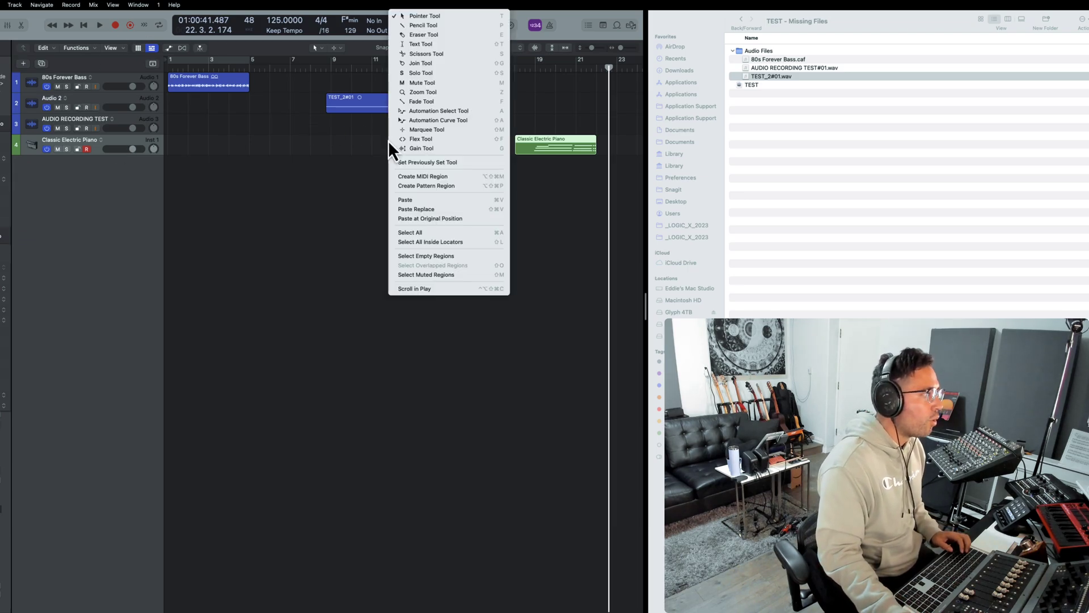
left_click(420, 187)
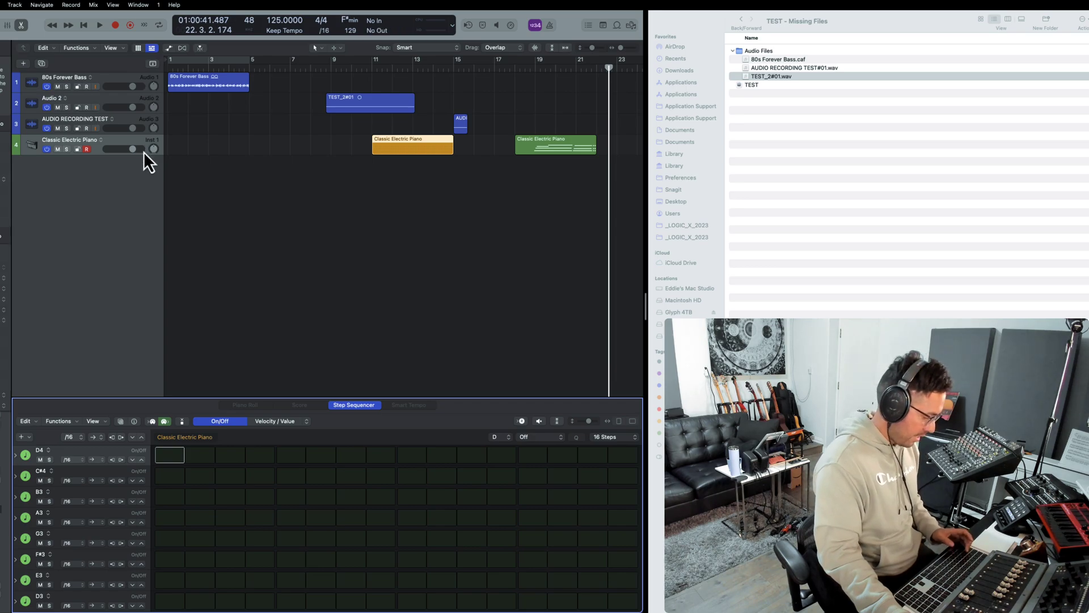
key("e")
left_click(783, 52)
left_click(775, 54)
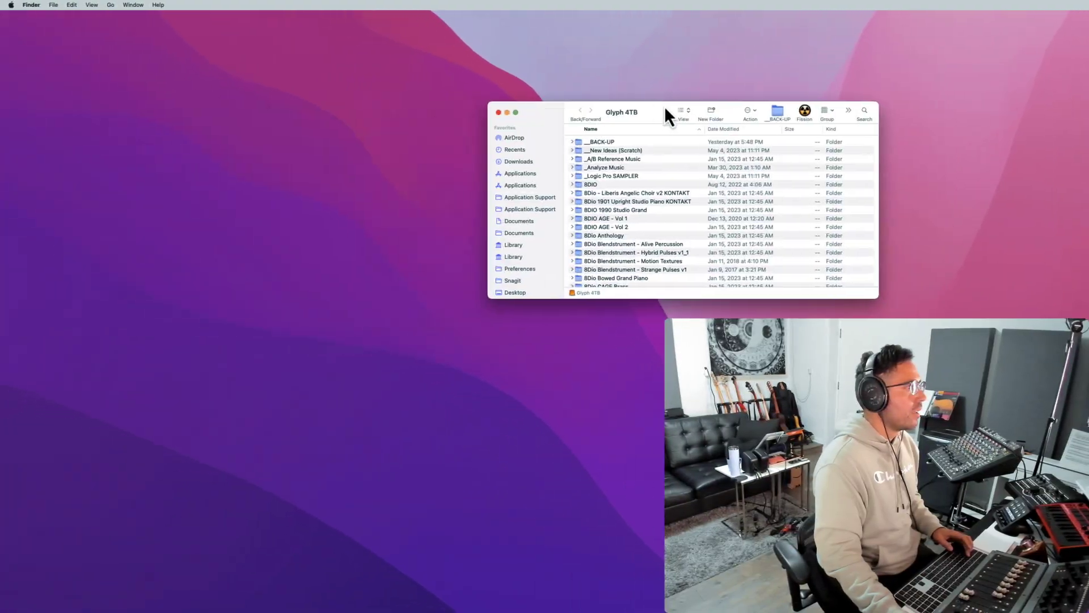
left_click_drag(665, 106, 705, 119)
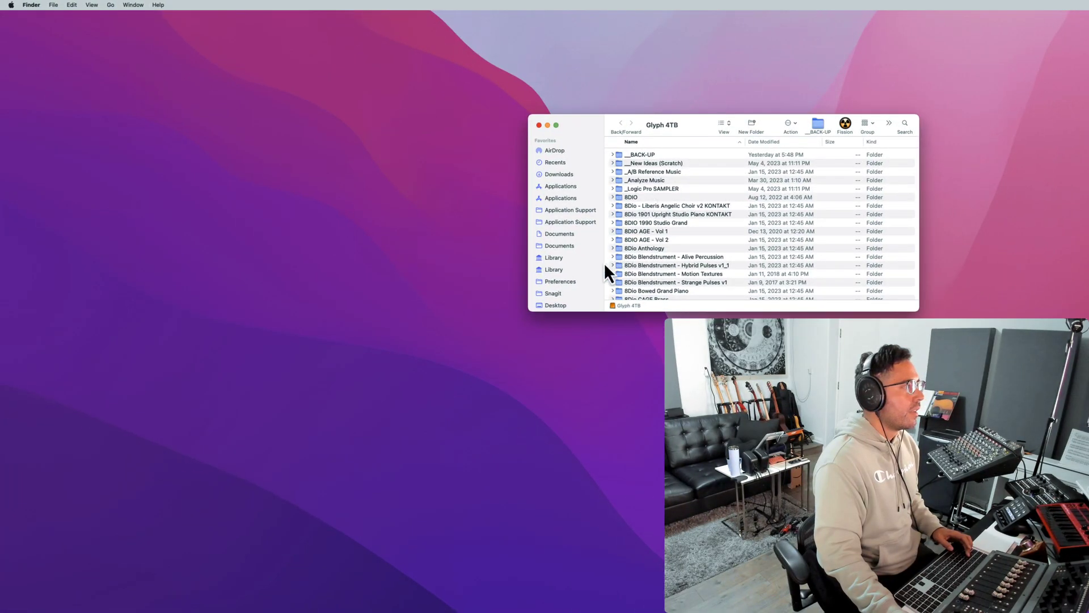
left_click(565, 234)
left_click(563, 247)
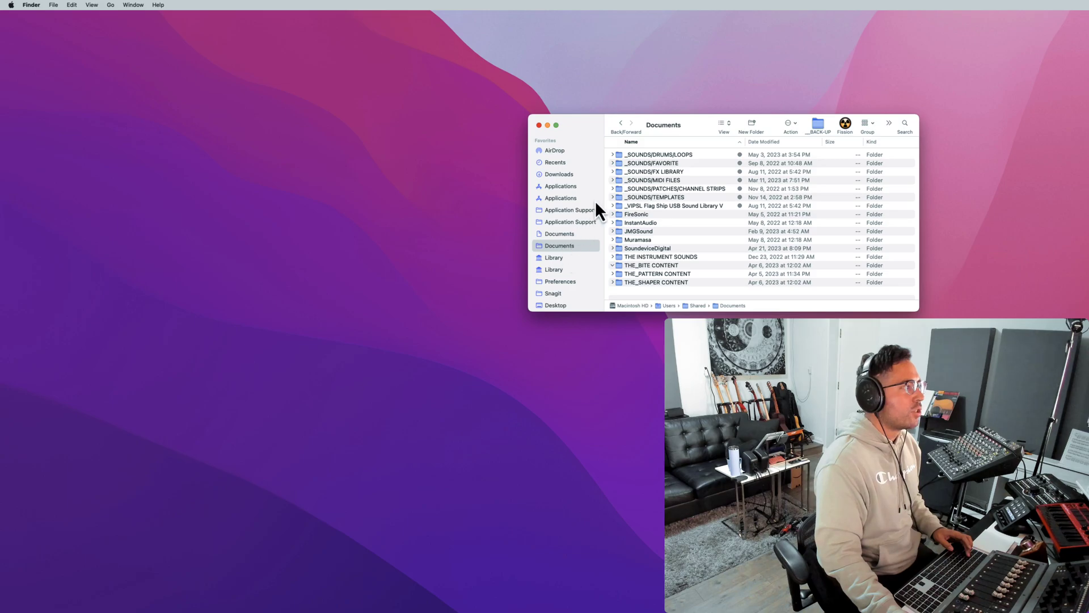
double_click(672, 155)
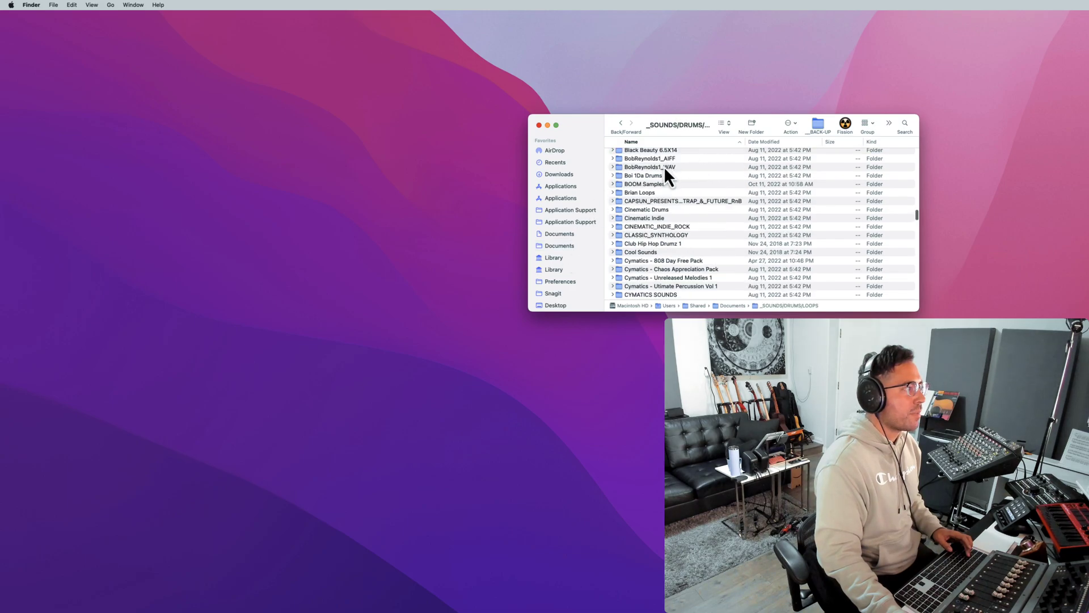
double_click(652, 168)
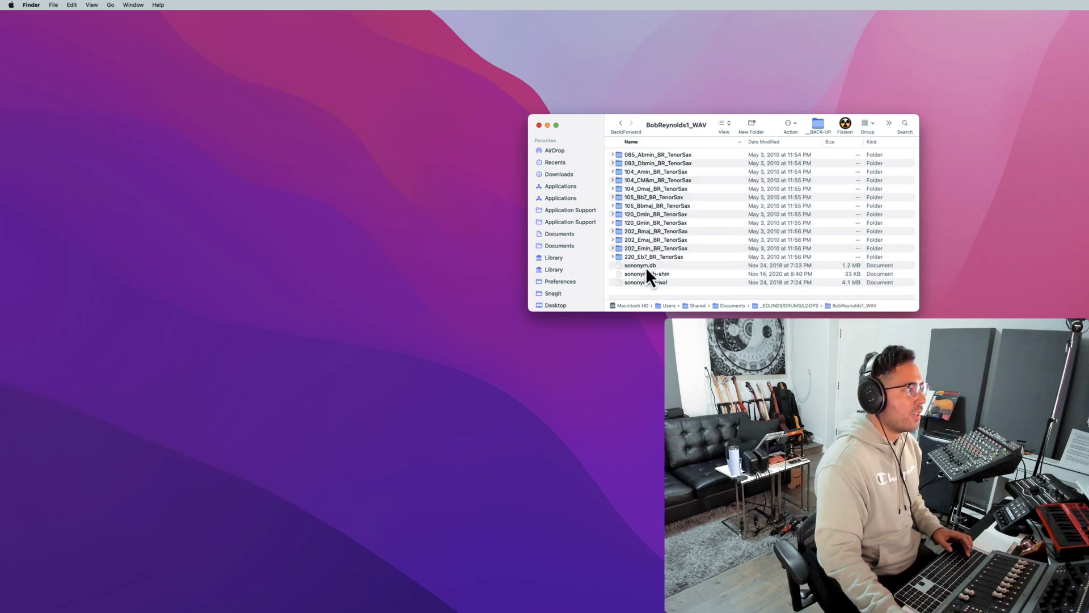
left_click(651, 248)
double_click(651, 248)
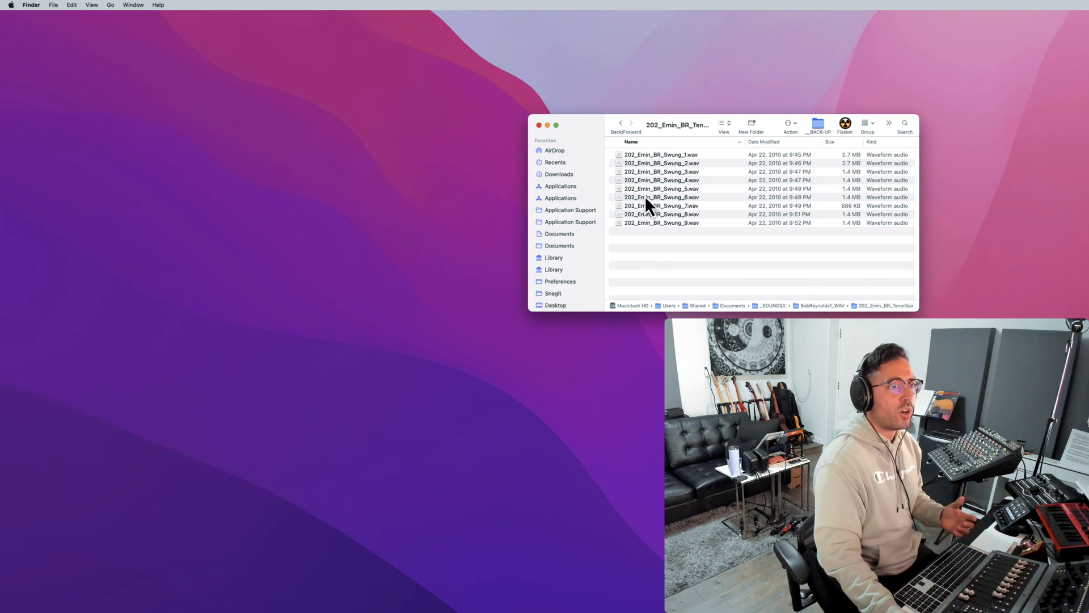
left_click_drag(651, 182, 664, 182)
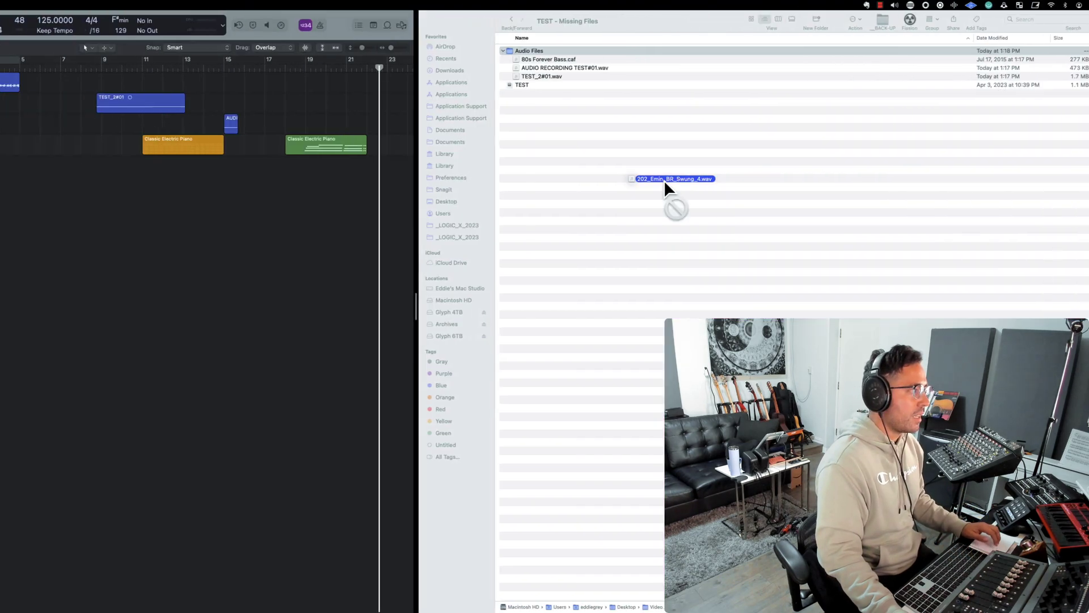
left_click_drag(664, 187, 255, 210)
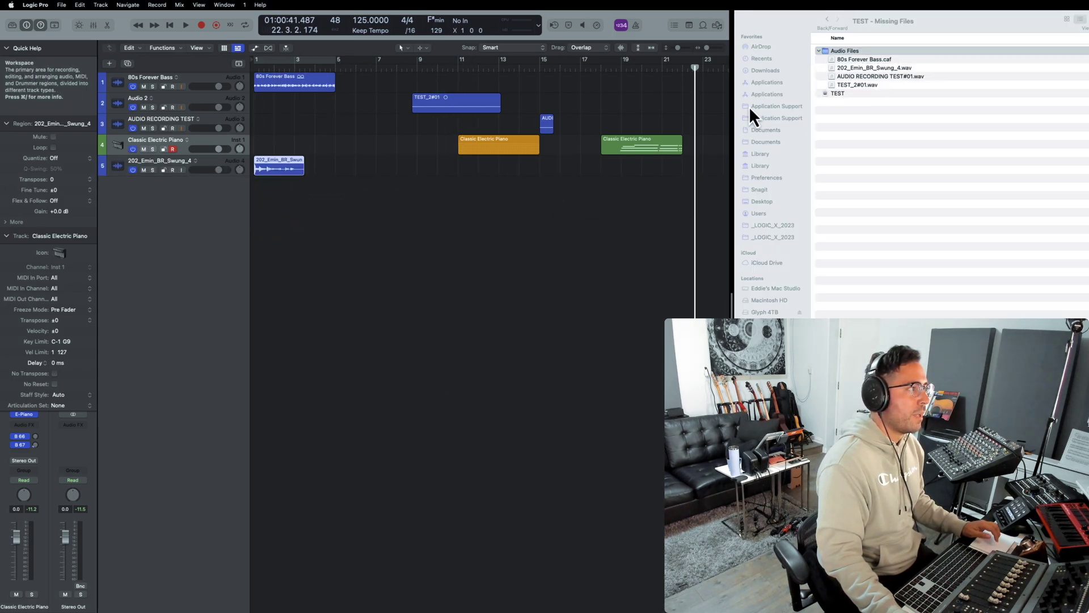
left_click(860, 70)
left_click(867, 66)
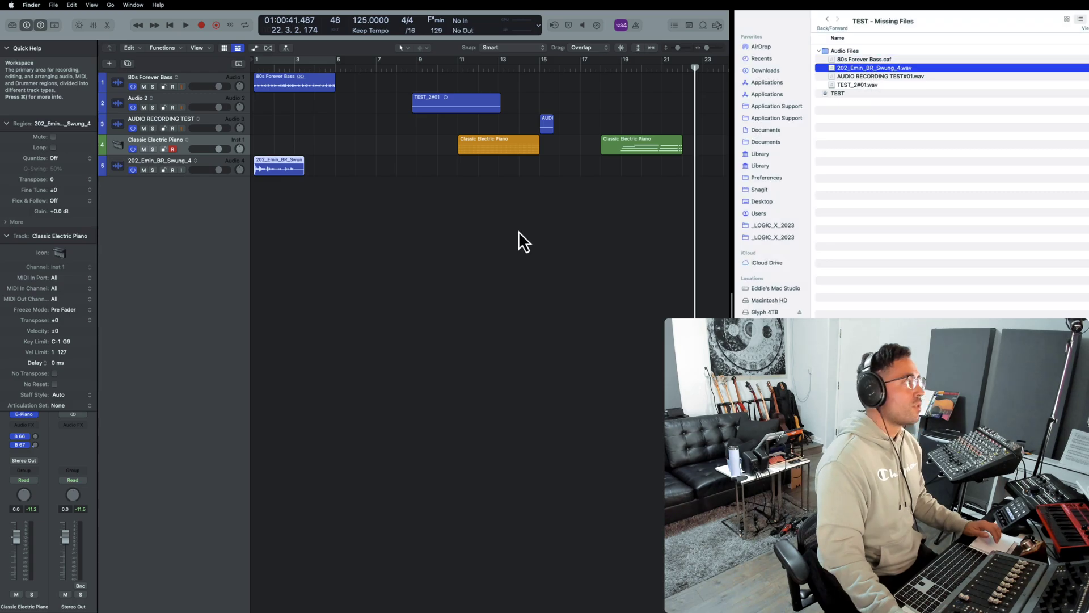
key("ctrl+Right")
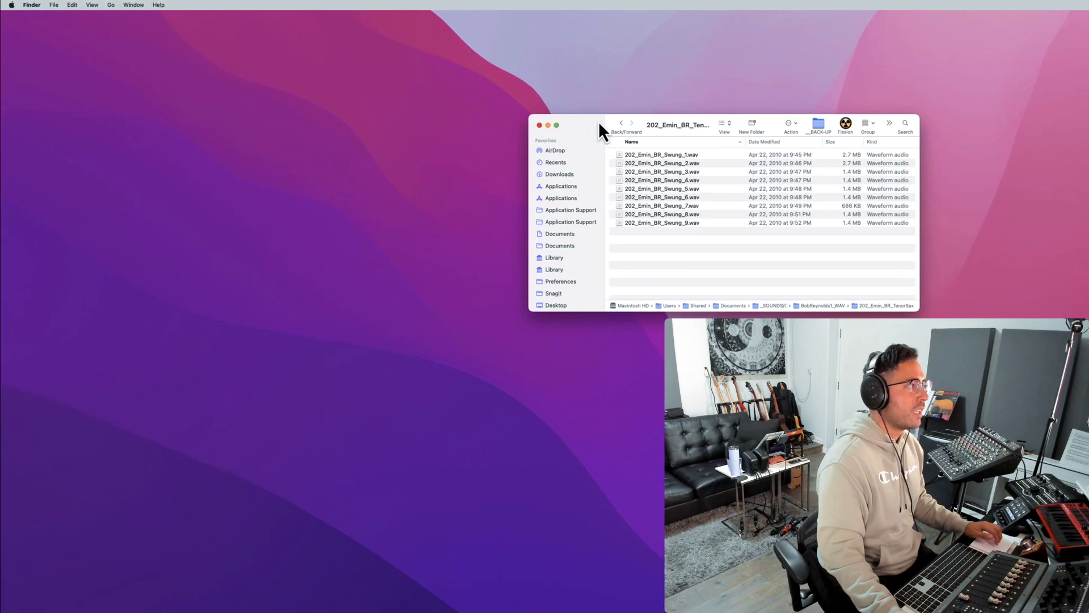
left_click_drag(598, 122, 712, 116)
key("ctrl+Left")
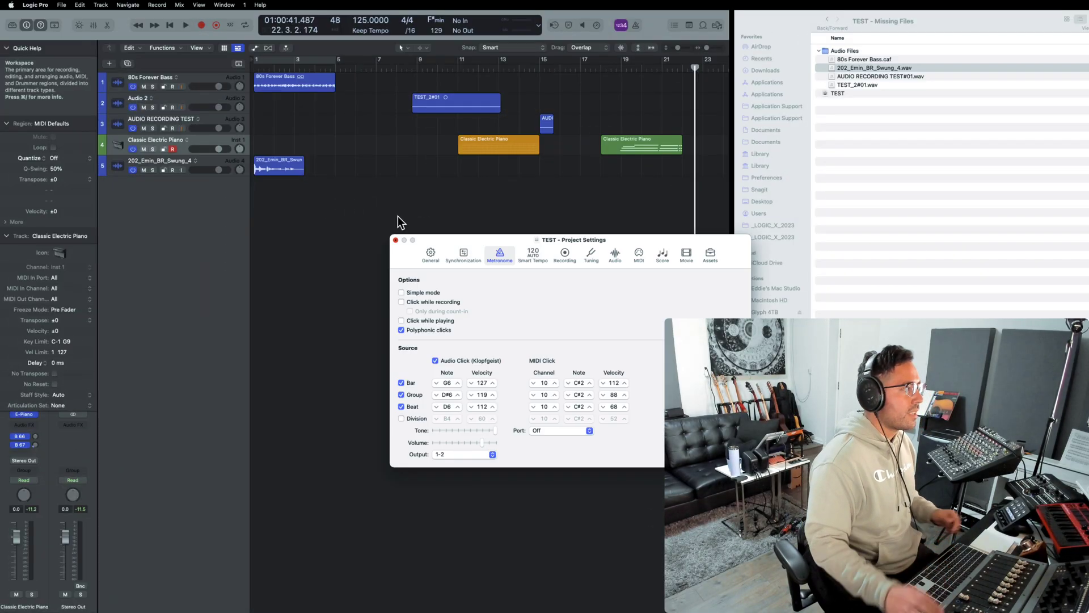
Set the Audio Recording Path under Project Settings > Recording to the Desktop.
left_click_drag(474, 237, 377, 198)
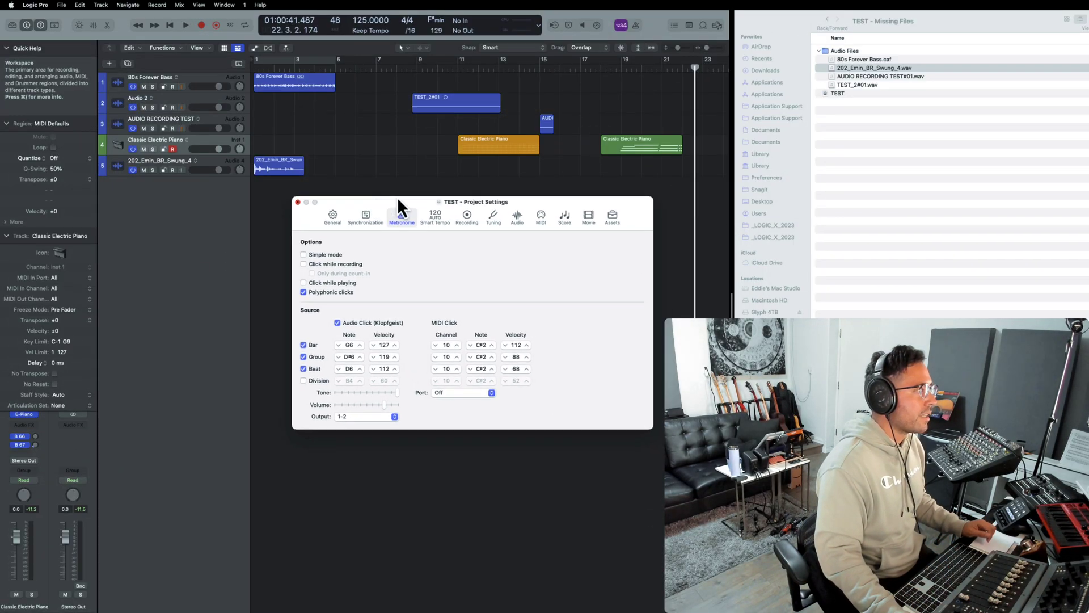
left_click(460, 218)
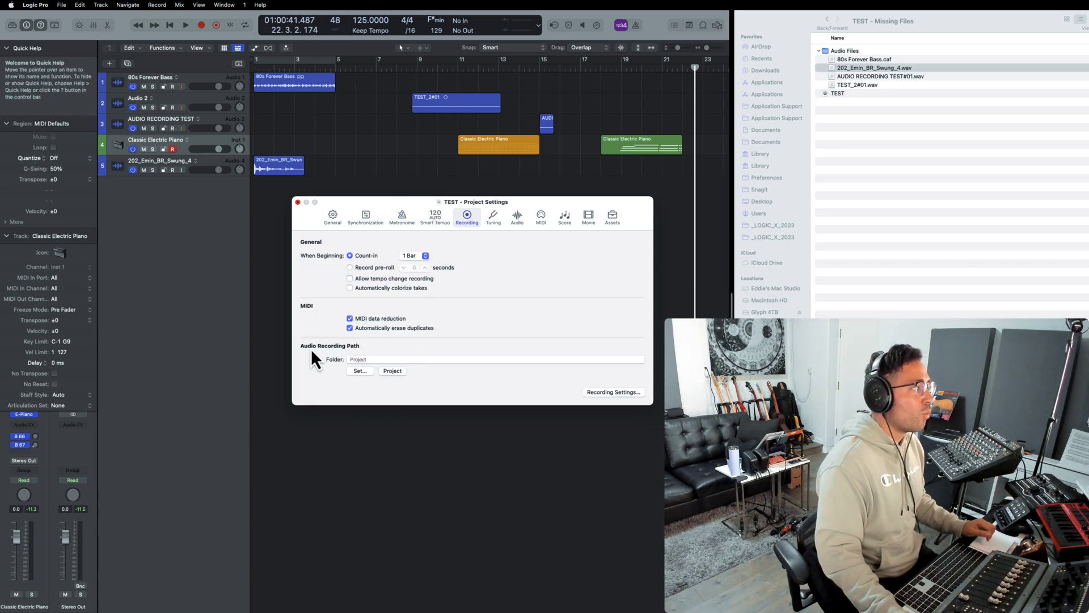
left_click(359, 371)
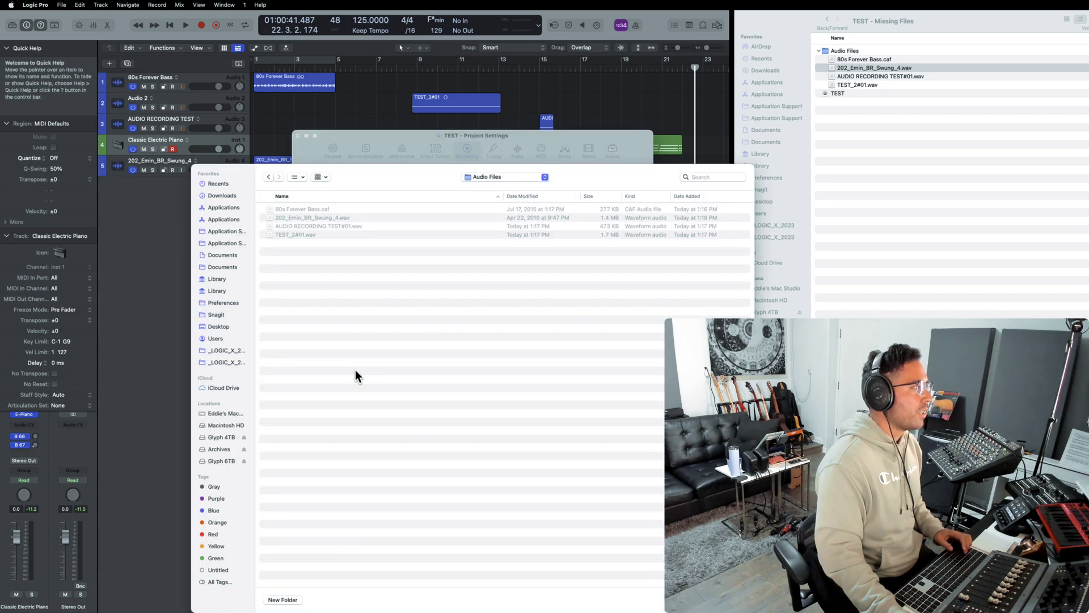
key("super+shift+d")
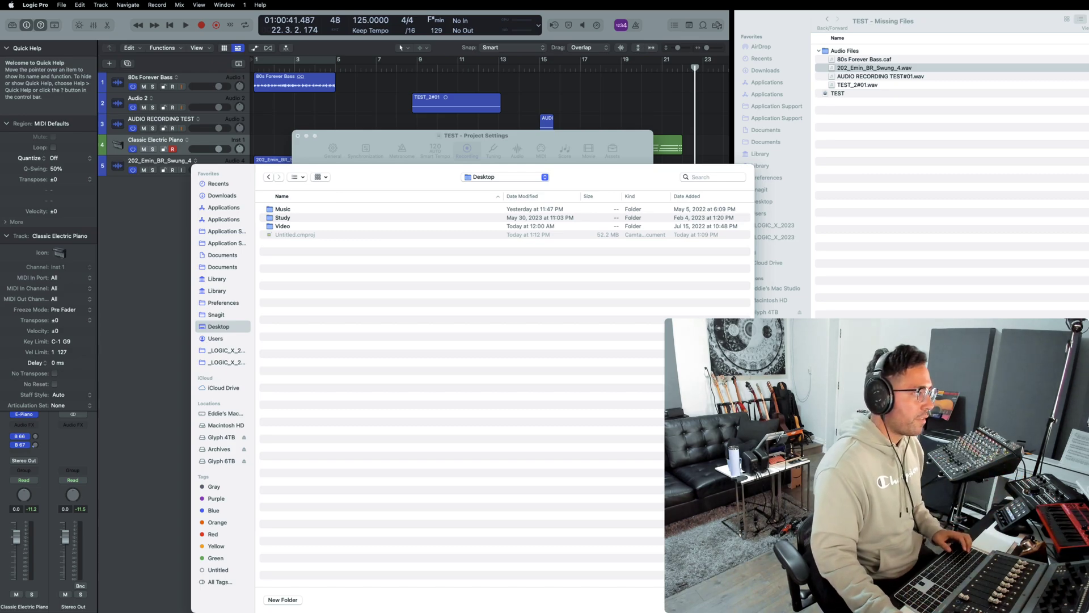
key("Escape")
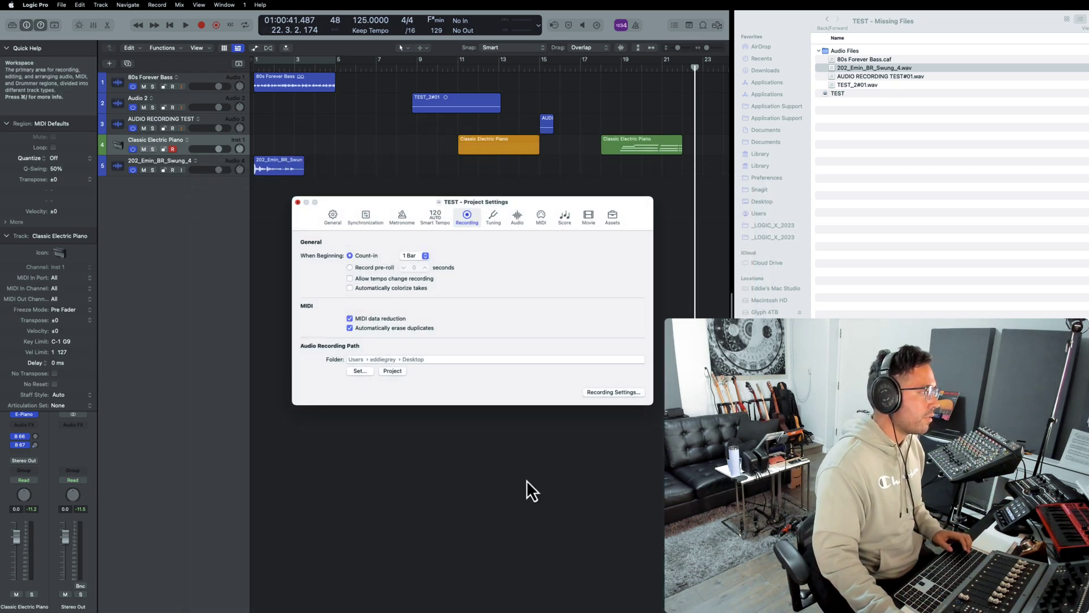
Close Project Settings, enable input monitoring on AUDIO RECORDING TEST, and disarm the Classic Electric Piano track.
left_click(297, 201)
left_click(171, 133)
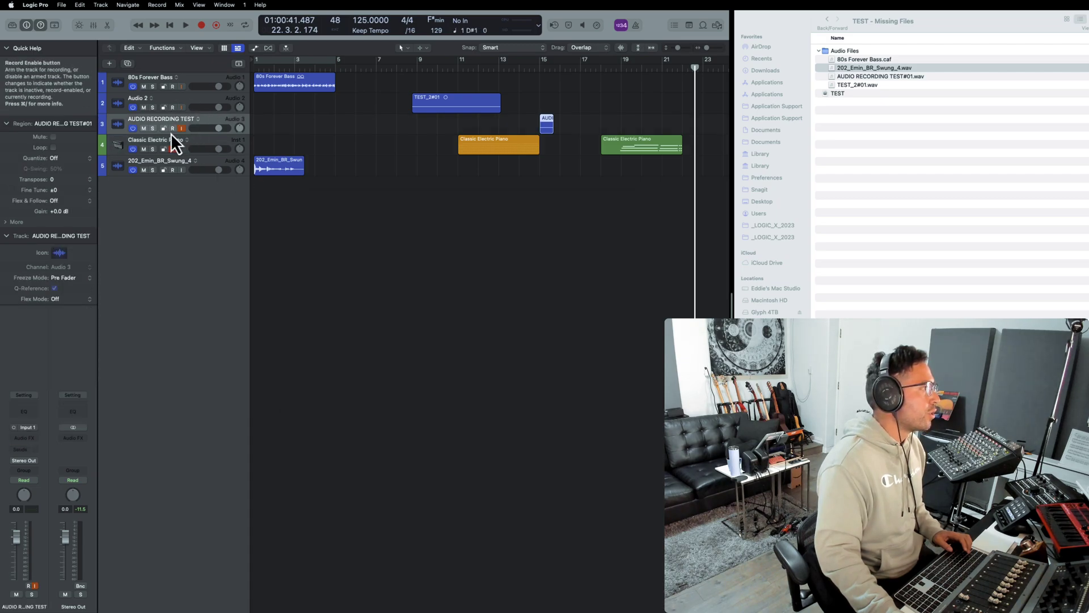
left_click(171, 150)
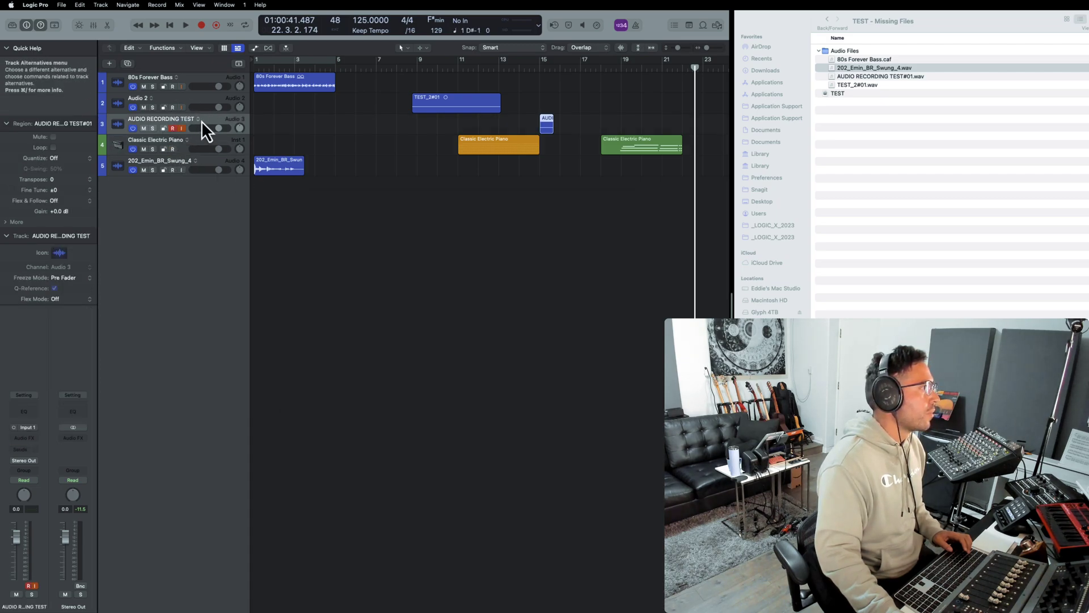
scroll(570, 119, "right", 5)
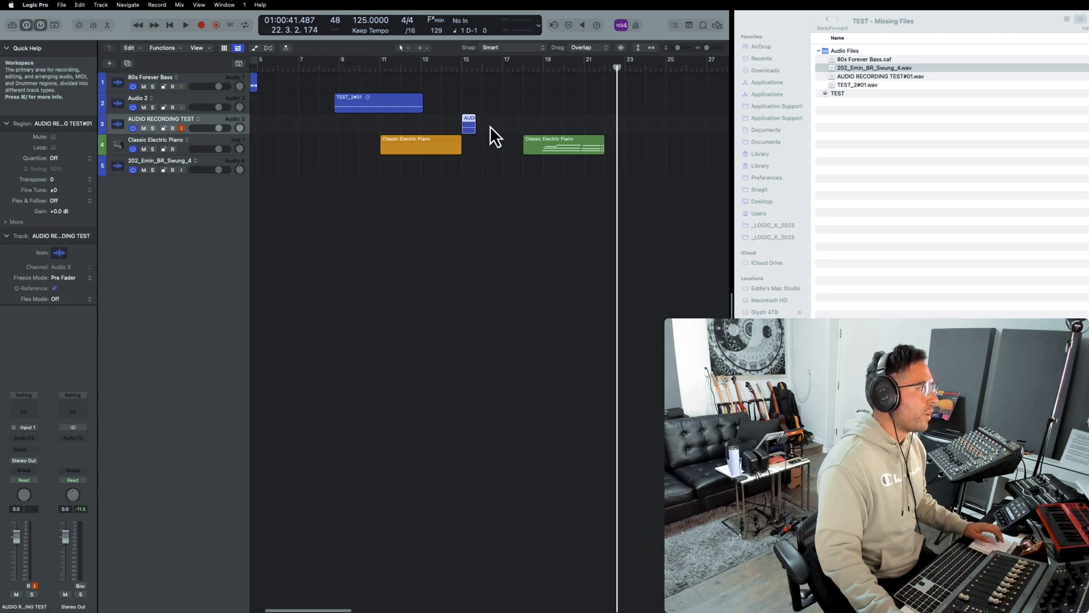
scroll(313, 131, "right", 1)
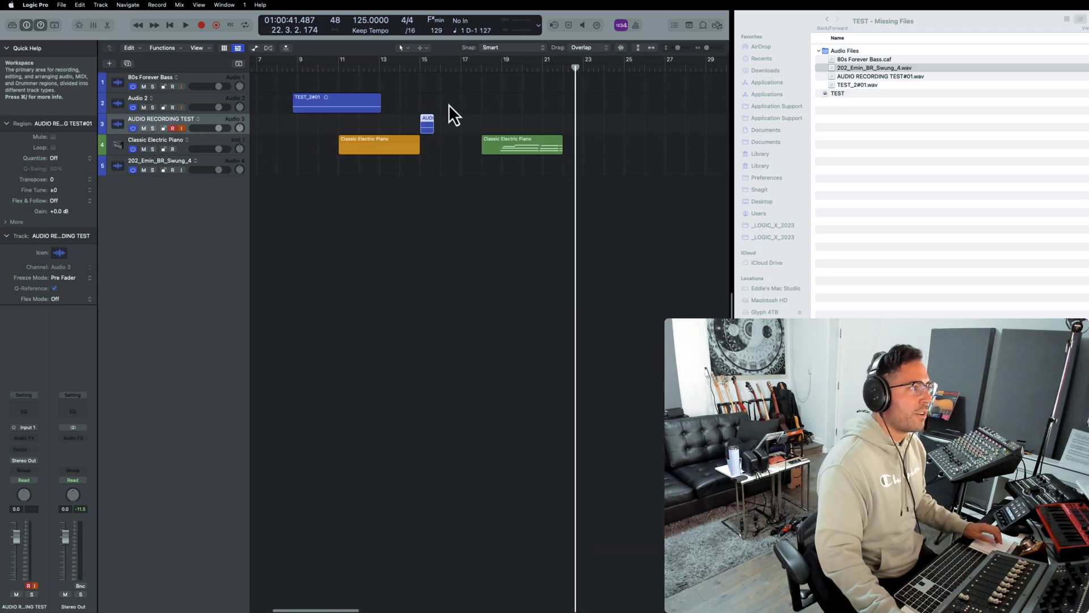
Select AUDIO RECORDING TEST#01.wav in Finder, then record a new take near bar 23.
left_click(910, 75)
left_click(910, 75)
left_click(607, 121)
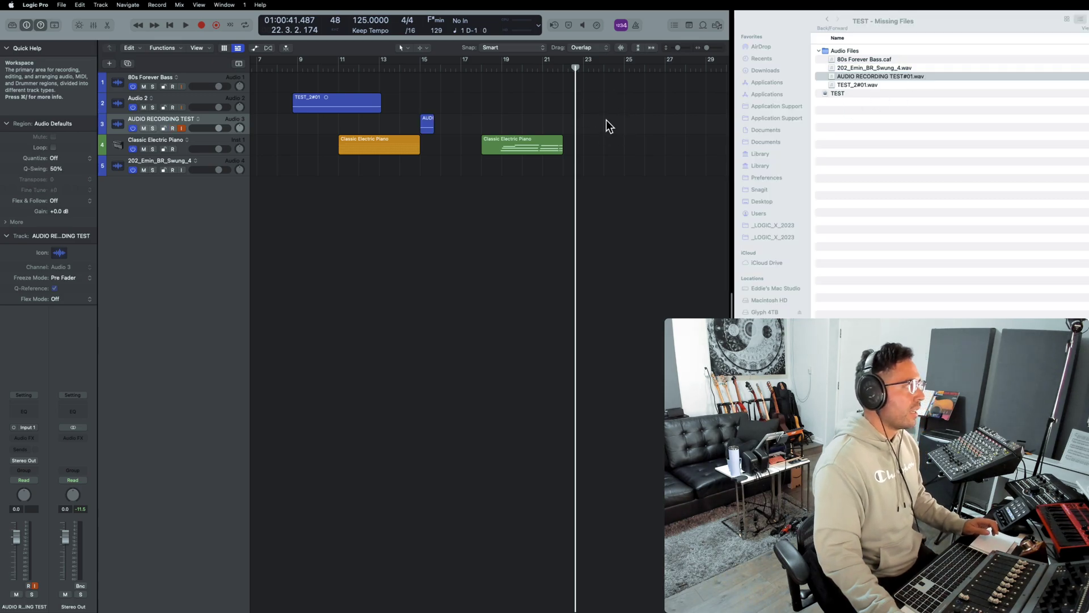
key("r")
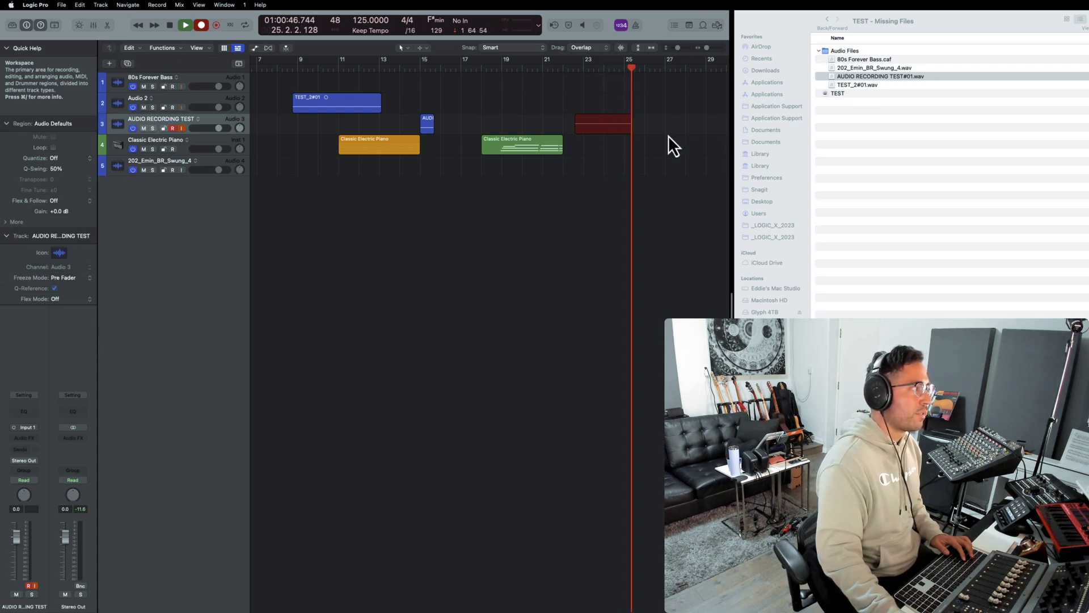
key("space")
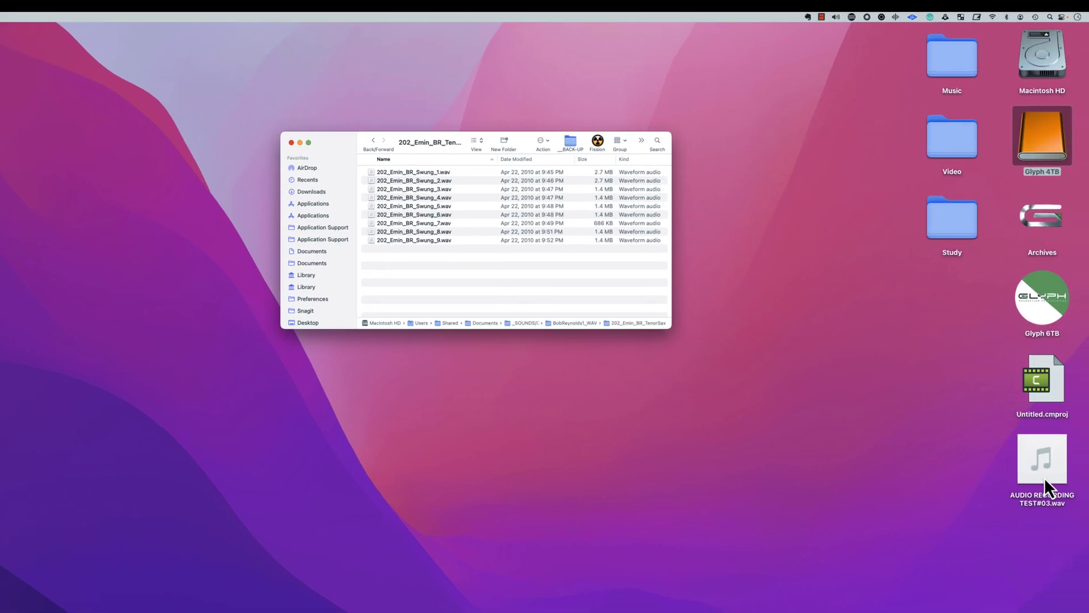
Select the AUDIO RECORDING TEST#03.wav file on the Desktop.
left_click(1044, 478)
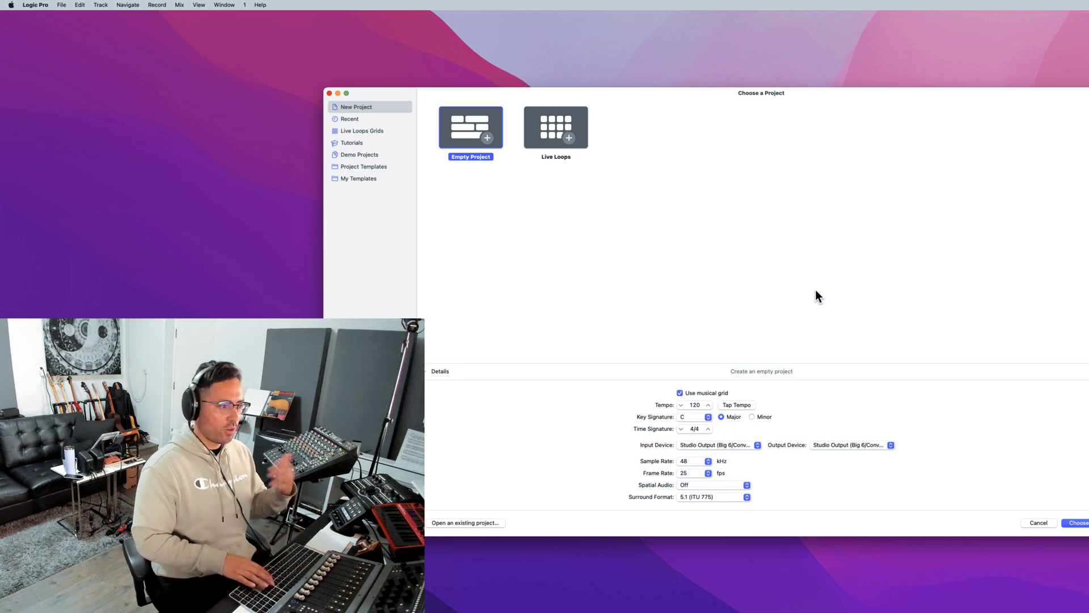
Create an Empty Project with one audio track and bring up its Save dialog.
key("Return")
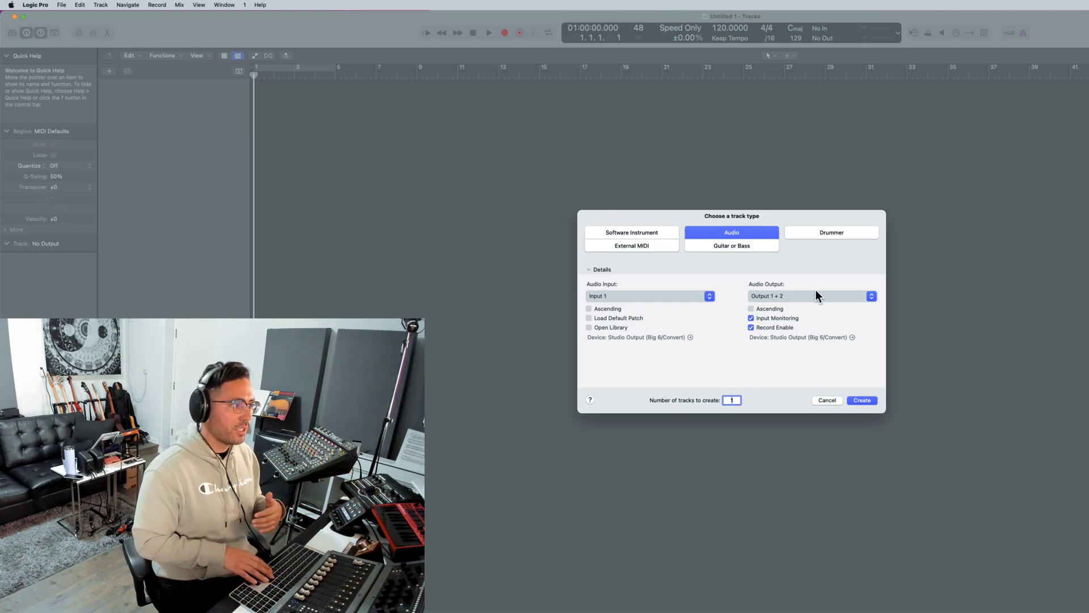
key("Return")
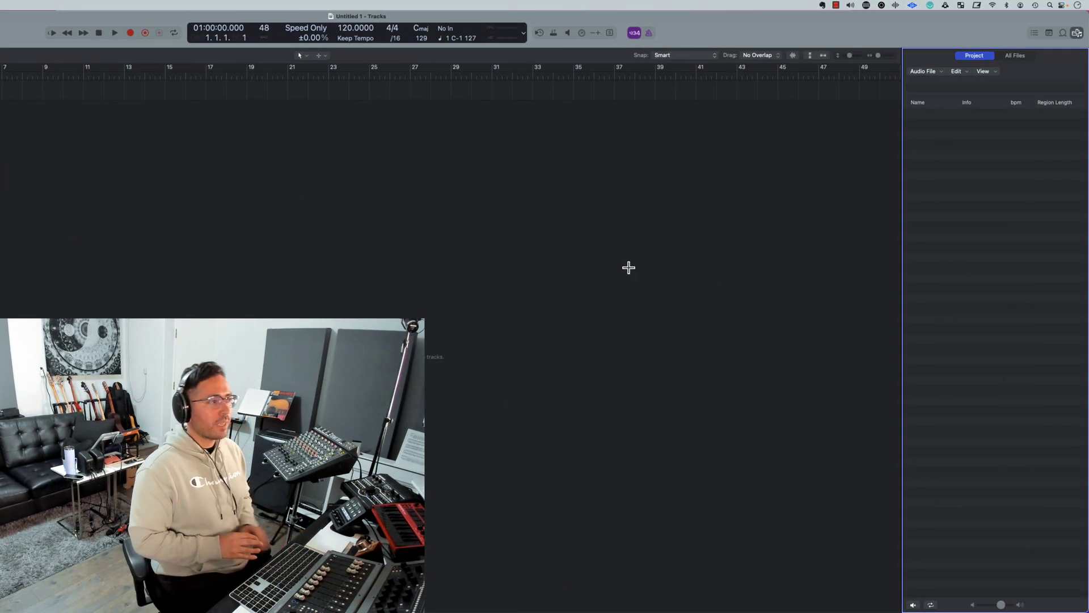
key("super+s")
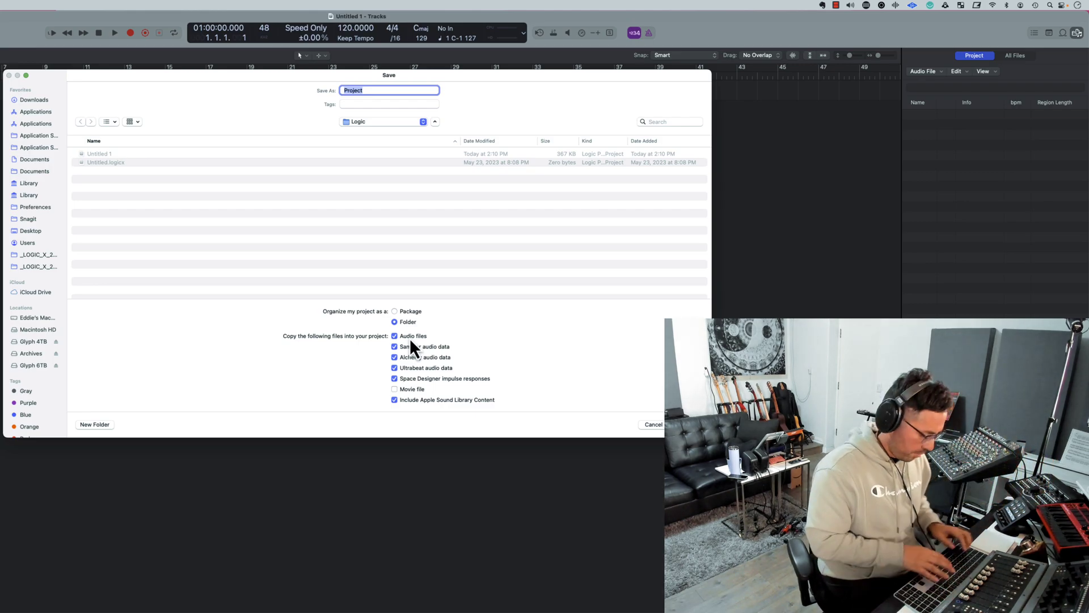
Enter 'TEST 2' as the project name and choose the Desktop as the location.
type("TEST 2")
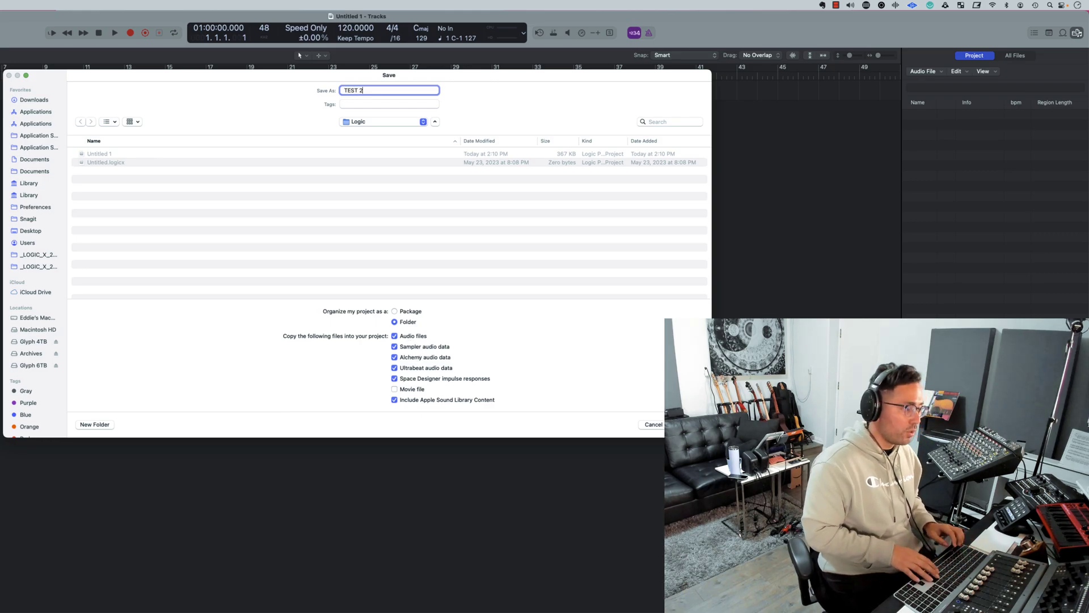
key("super+shift+d")
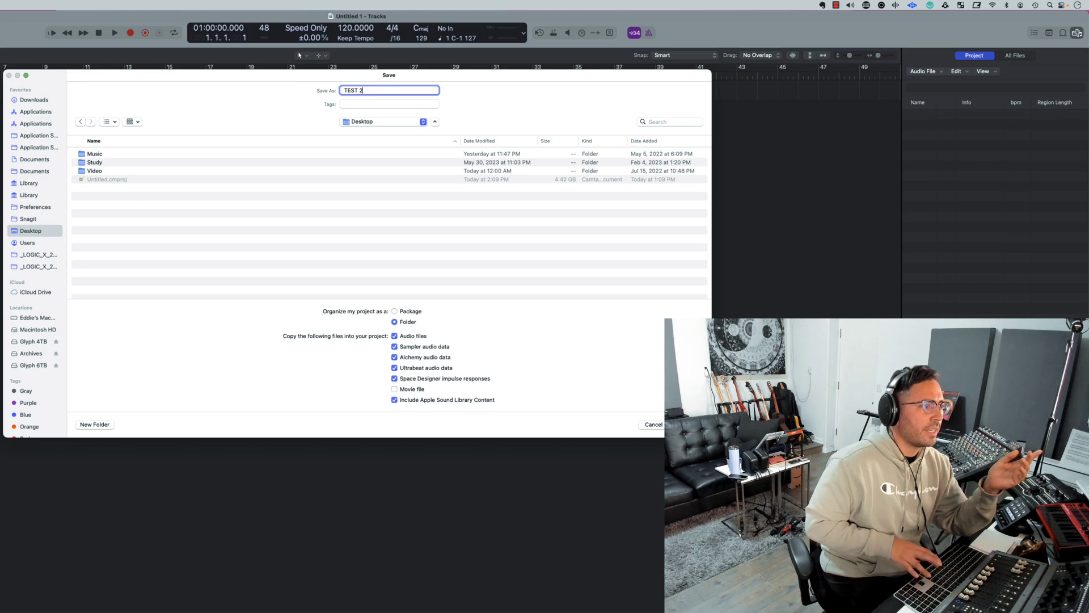
Save as TEST 2, add the 12 Bar Blues Bass loop at the start, and find its .caf in Audio Files.
key("Return")
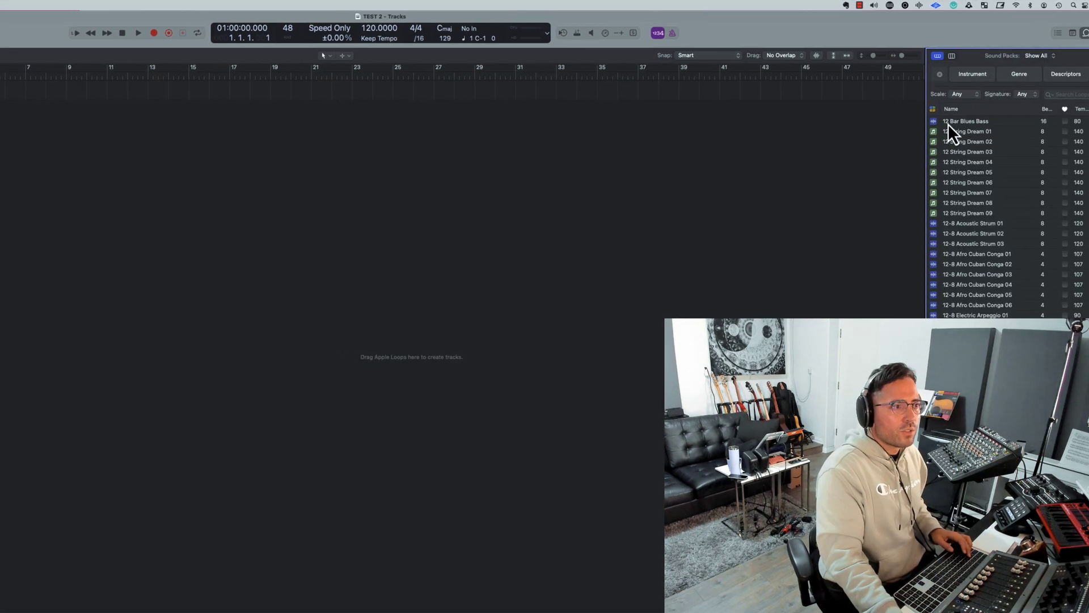
left_click_drag(950, 124, 1, 106)
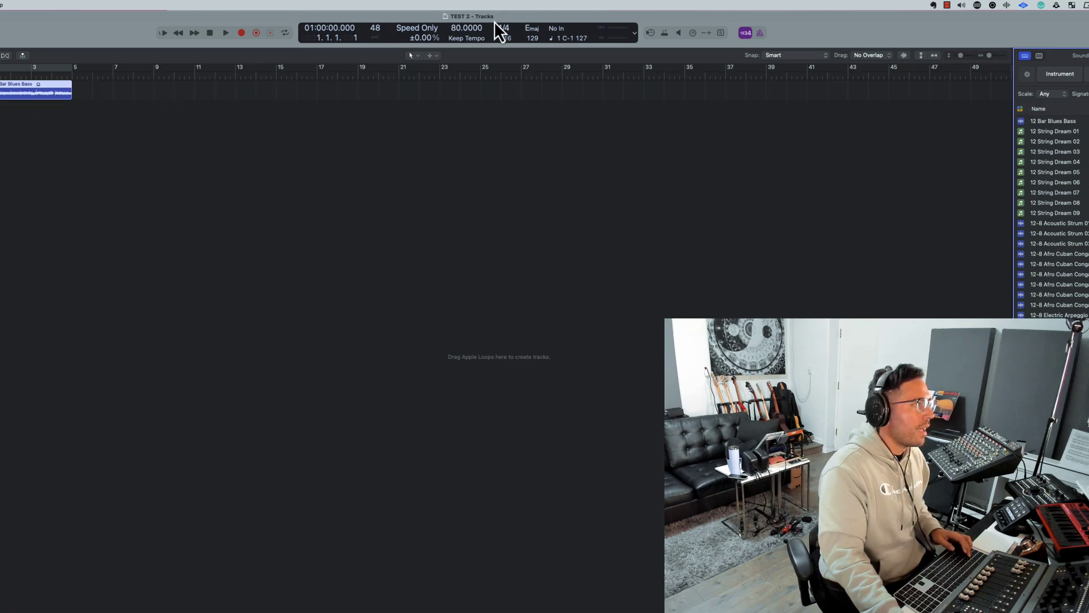
left_click(478, 17, "super")
left_click(467, 31)
left_click_drag(412, 120, 873, 96)
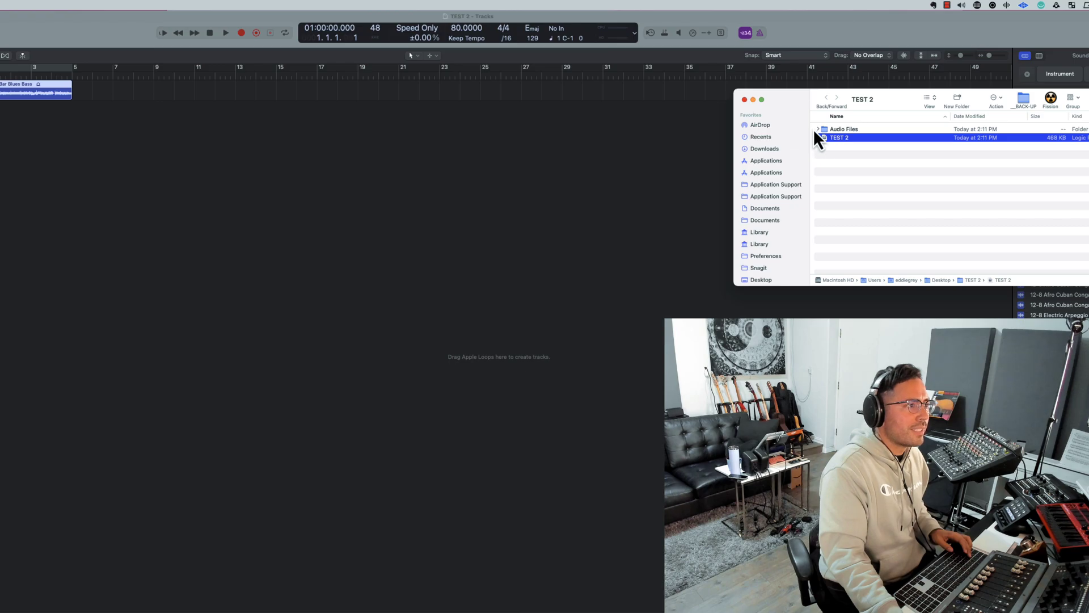
left_click(817, 129)
left_click(853, 138)
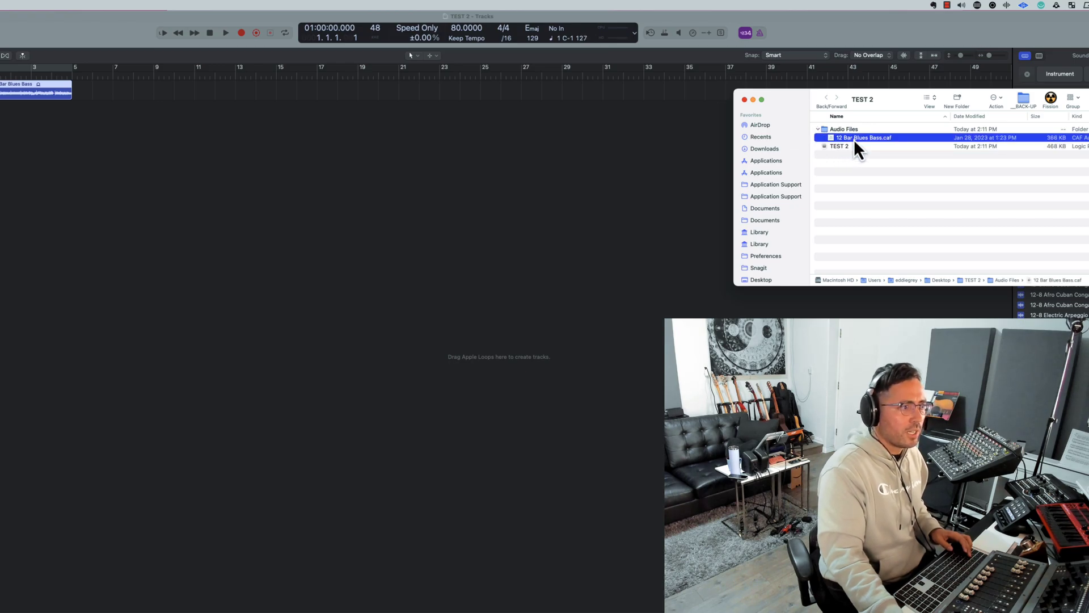
left_click(57, 147)
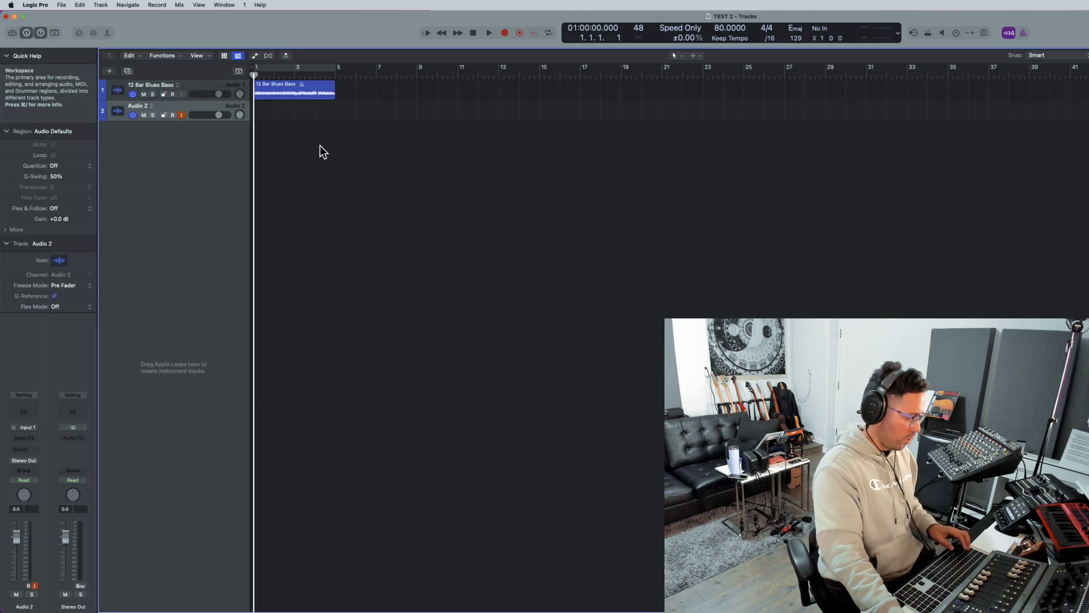
Move the playhead to bar 10 and name the track GUITAR RECORDING NOW.
left_click(442, 71)
type("Gl")
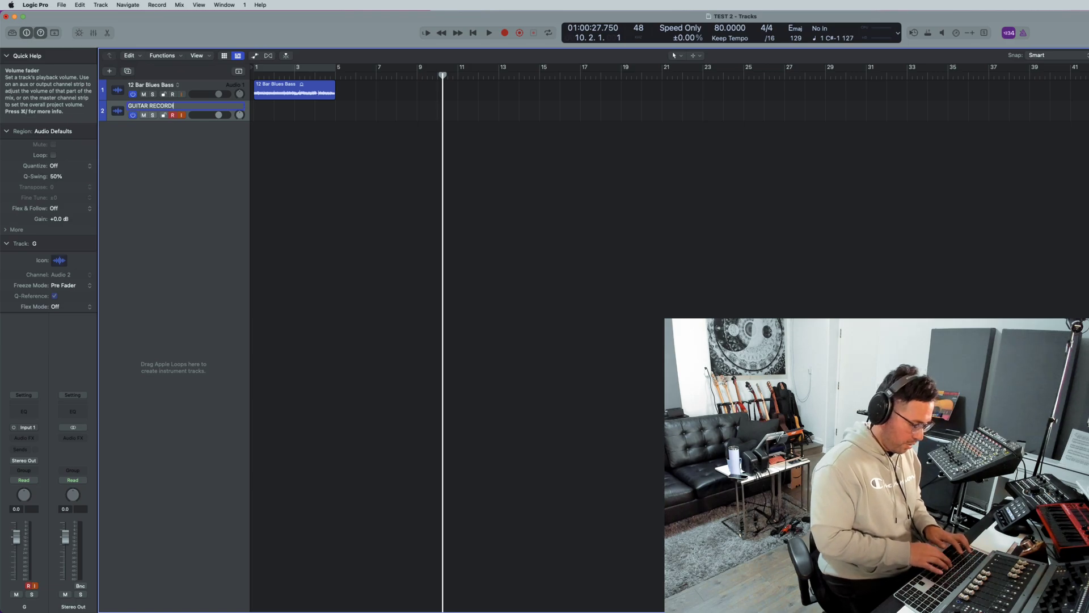
key("Return")
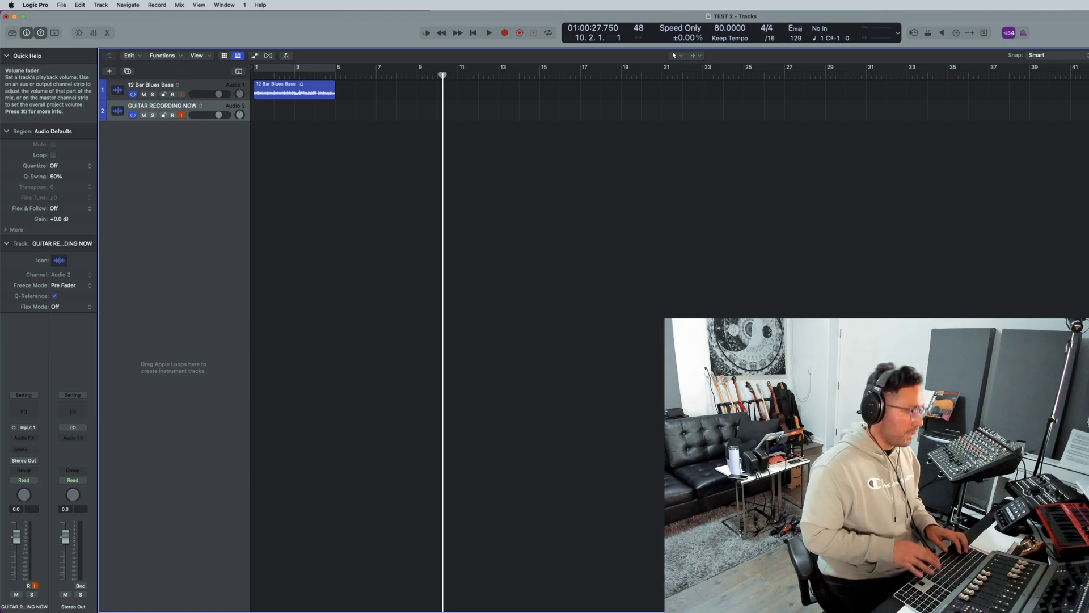
Record a short guitar take at bar 10, selecting the TEST 2 project file in Finder meanwhile.
key("r")
key("ctrl+Up")
key("ctrl+Up")
left_click(943, 138)
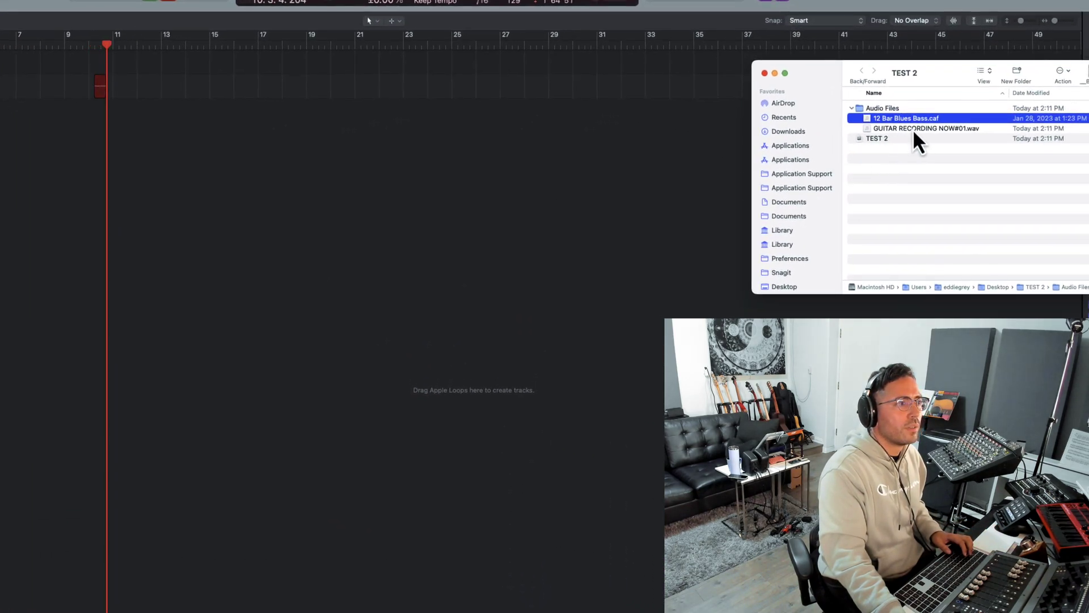
key("Down")
key("Down")
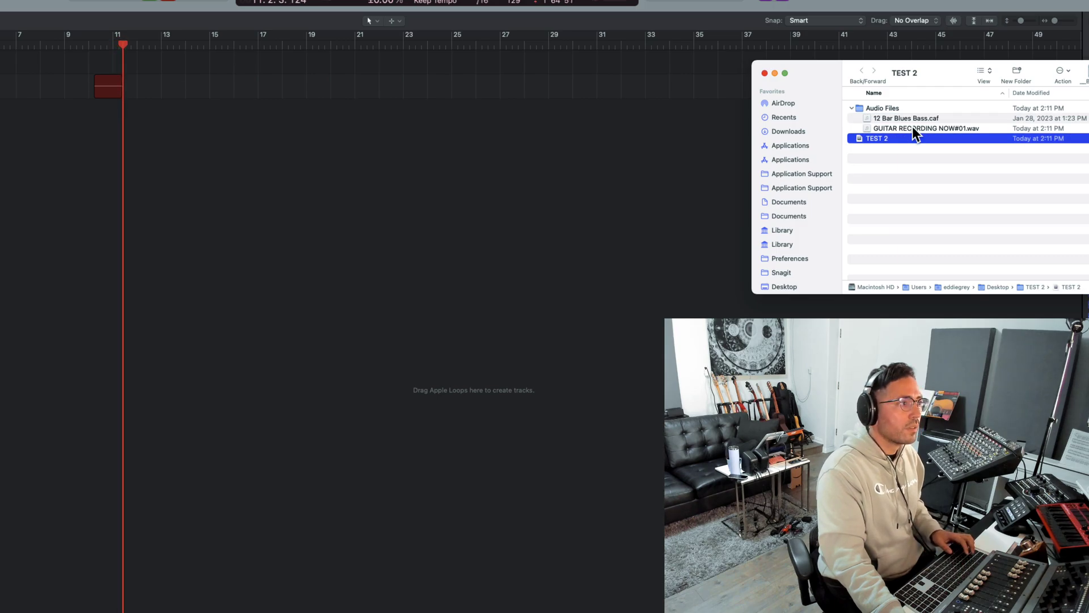
left_click(781, 5)
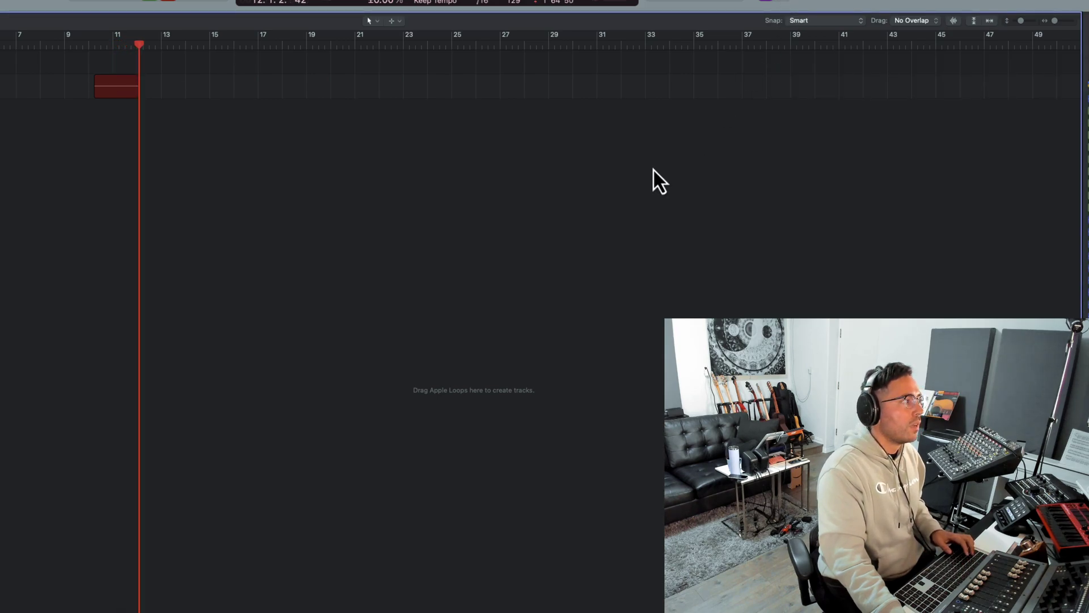
key("space")
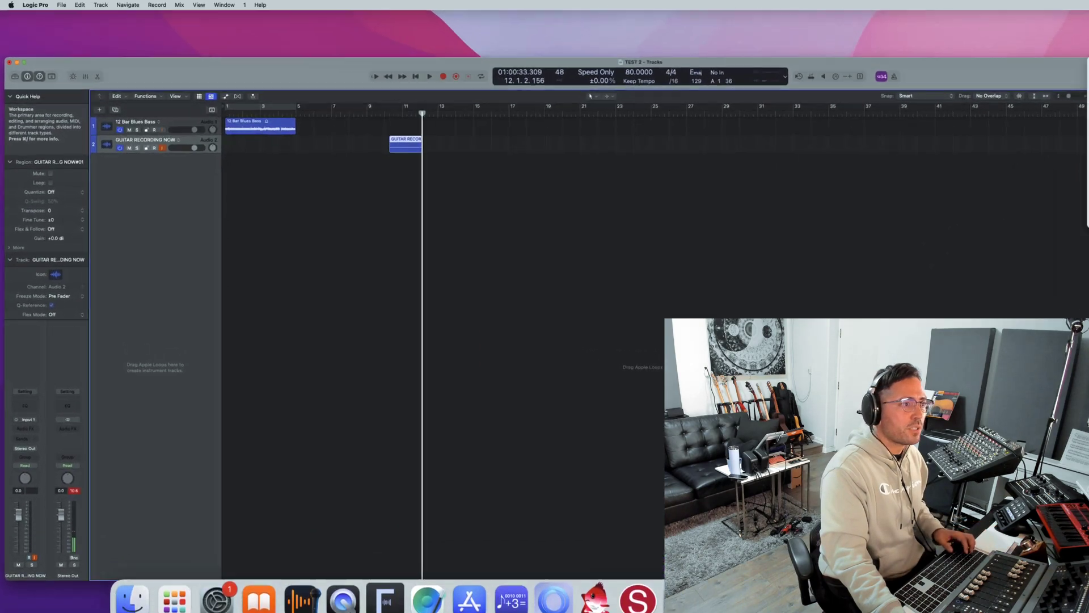
Tile the Finder project folder on the right and Logic on the left, hiding the Loop Browser.
left_click(905, 149)
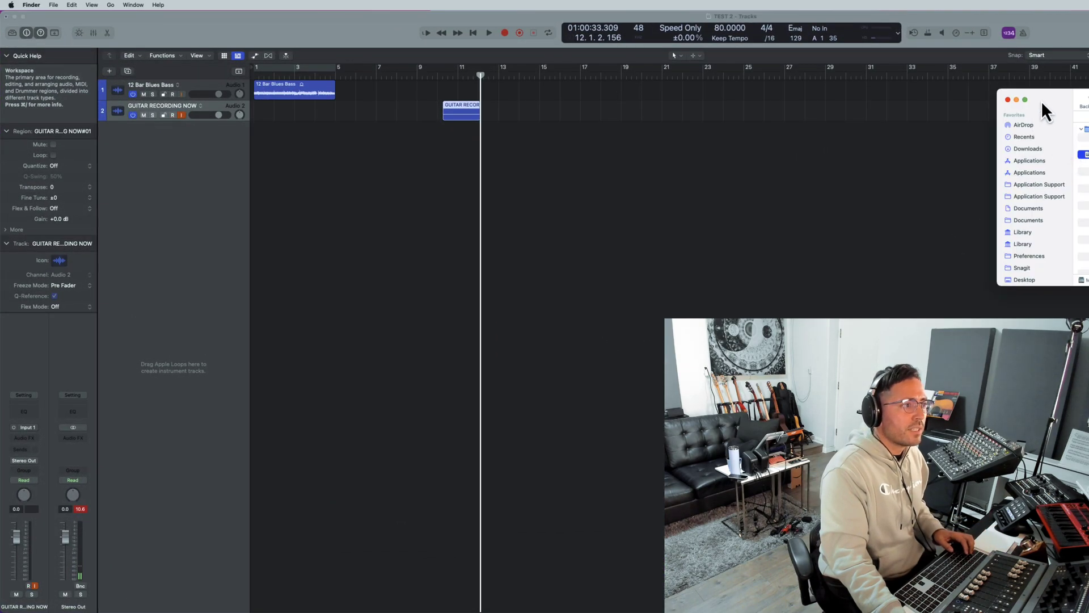
mouse_move(1026, 98)
left_click(1046, 141)
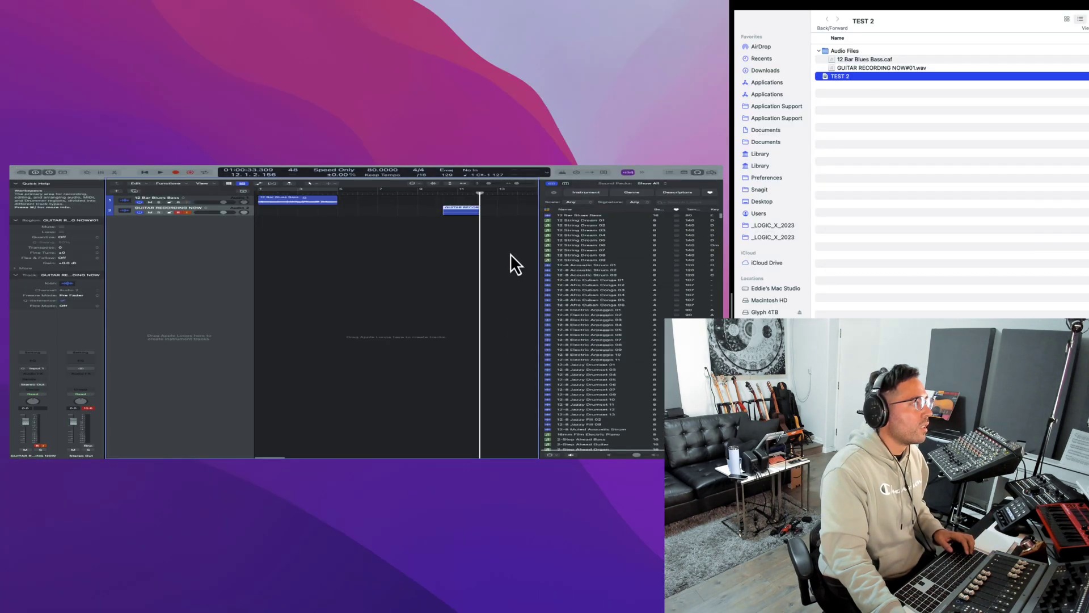
left_click(510, 253)
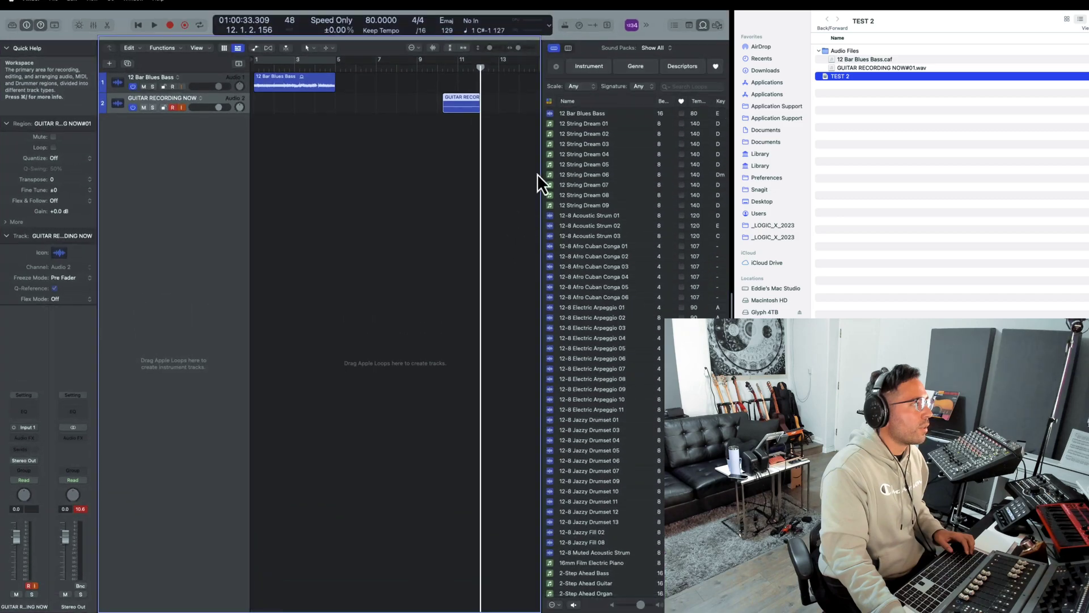
left_click(506, 114)
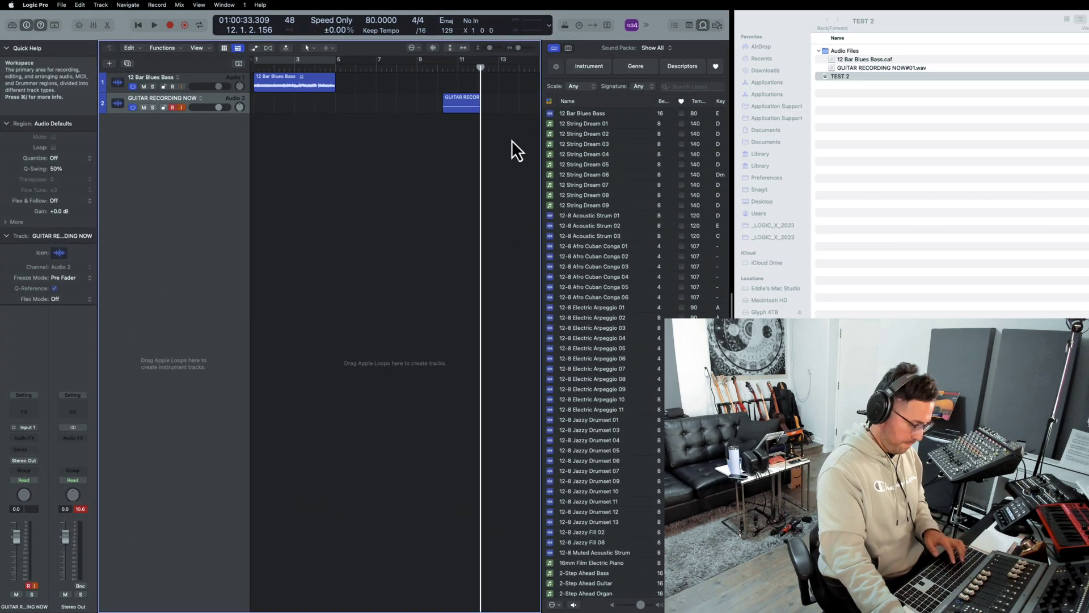
key("o")
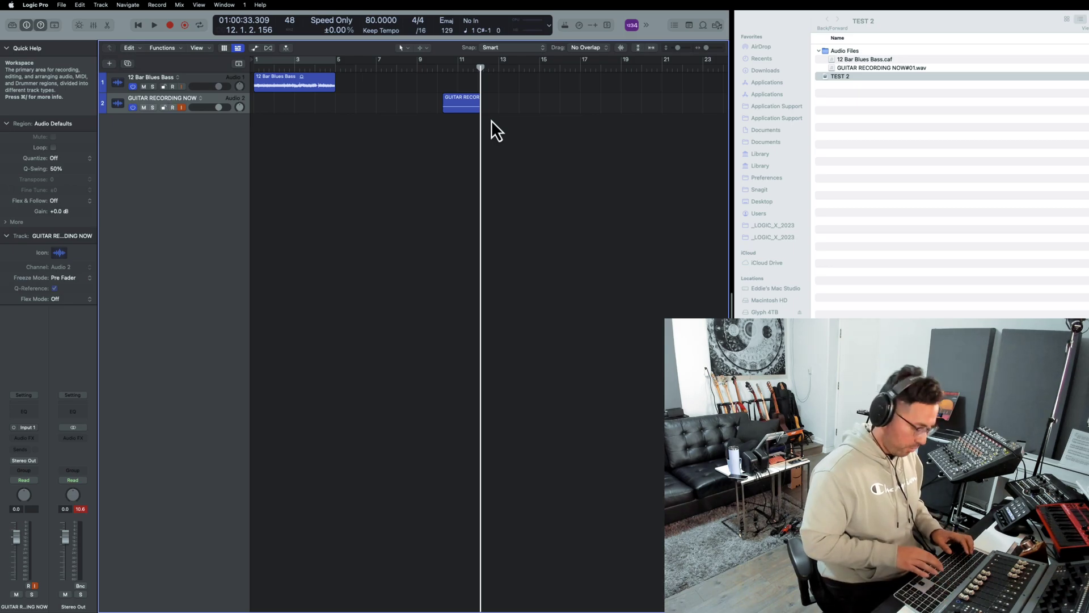
Record a second short guitar take at bar 13 and deselect the new region.
key("period")
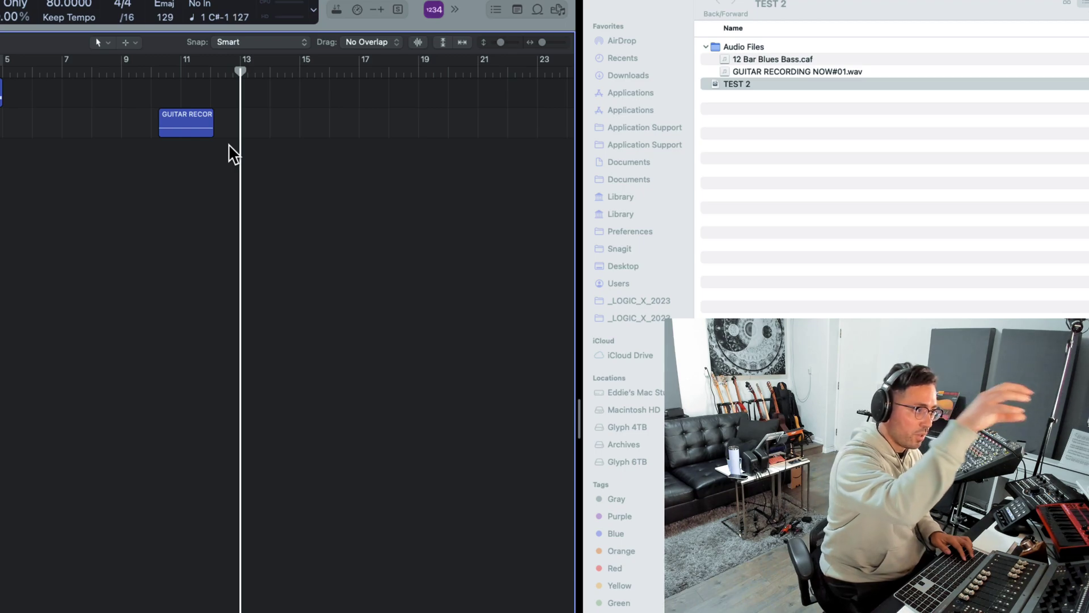
key("r")
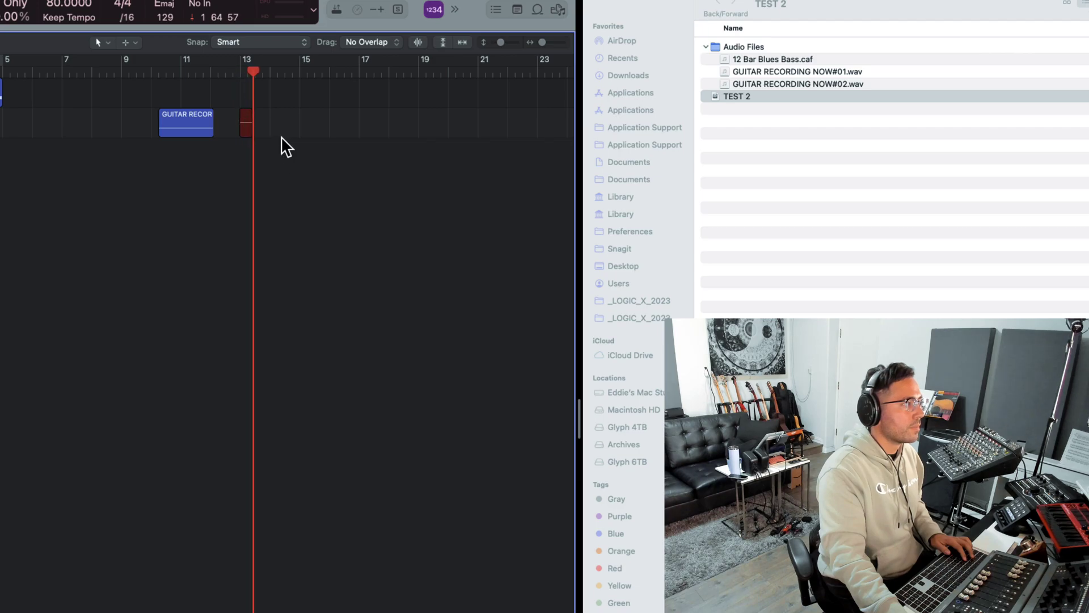
key("space")
left_click(267, 241)
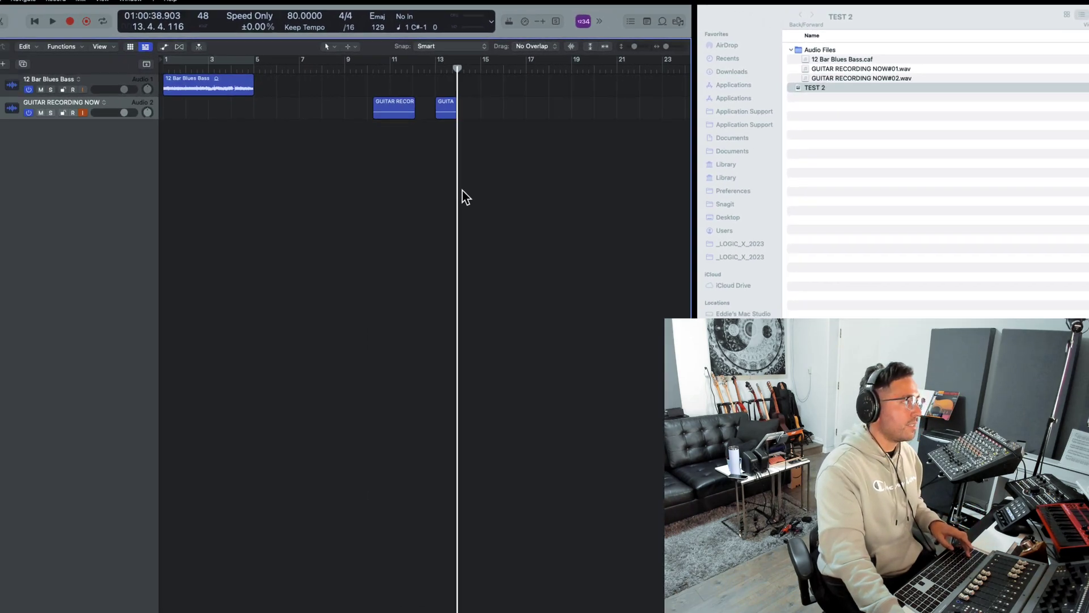
Select GUITAR RECORDING NOW#02.wav and the other two audio files, trash them, and close the window.
left_click(1030, 228)
left_click(179, 76)
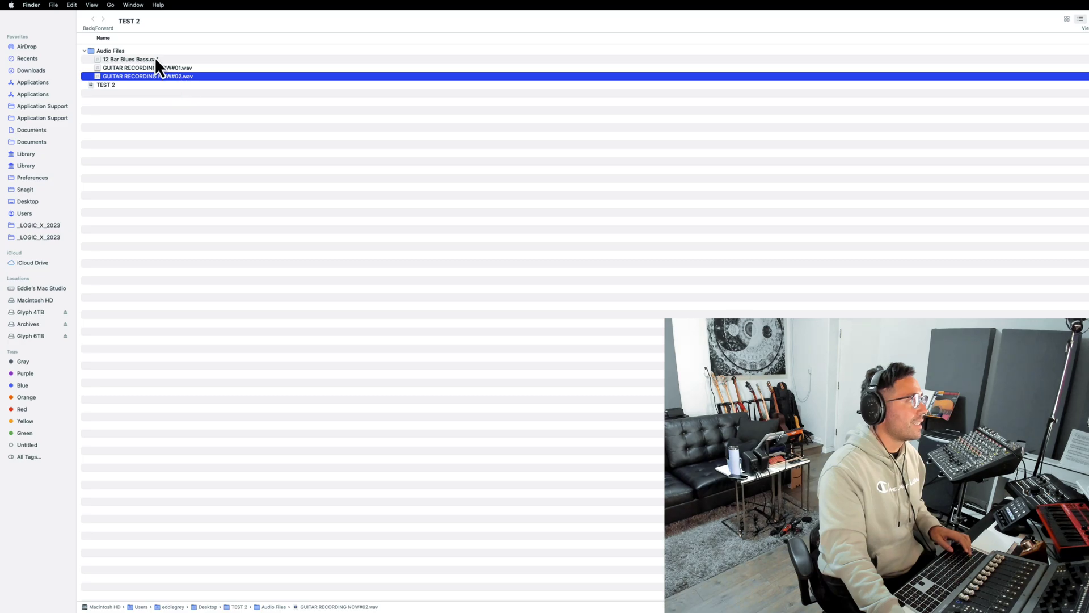
left_click(154, 59, "shift")
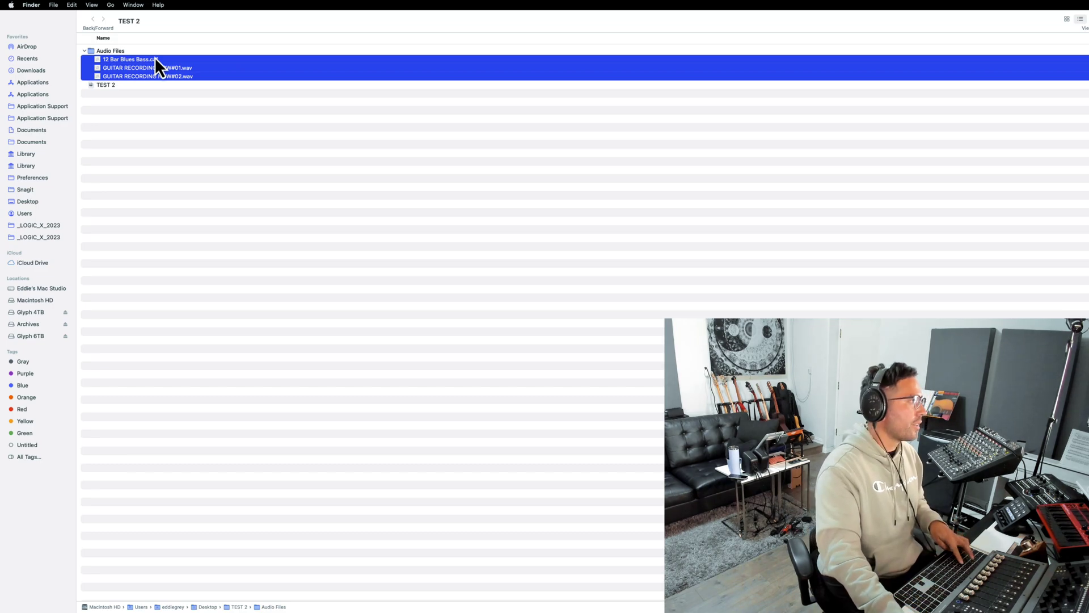
key("super+BackSpace")
key("super+w")
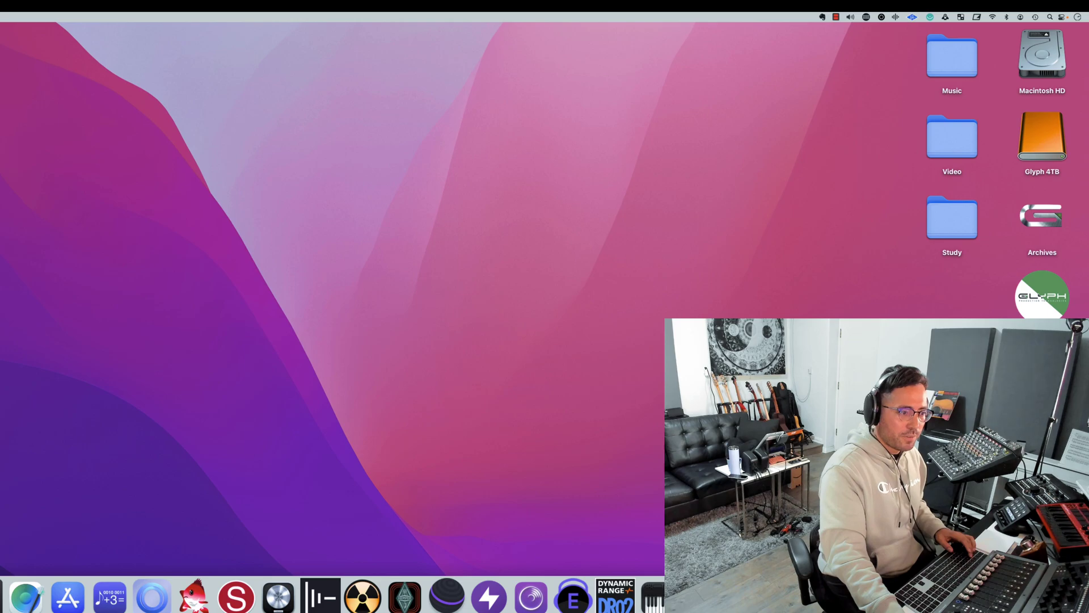
Empty the Trash from the Dock, permanently erasing the deleted guitar recordings.
left_click(644, 595)
left_click(644, 365)
left_click(385, 232)
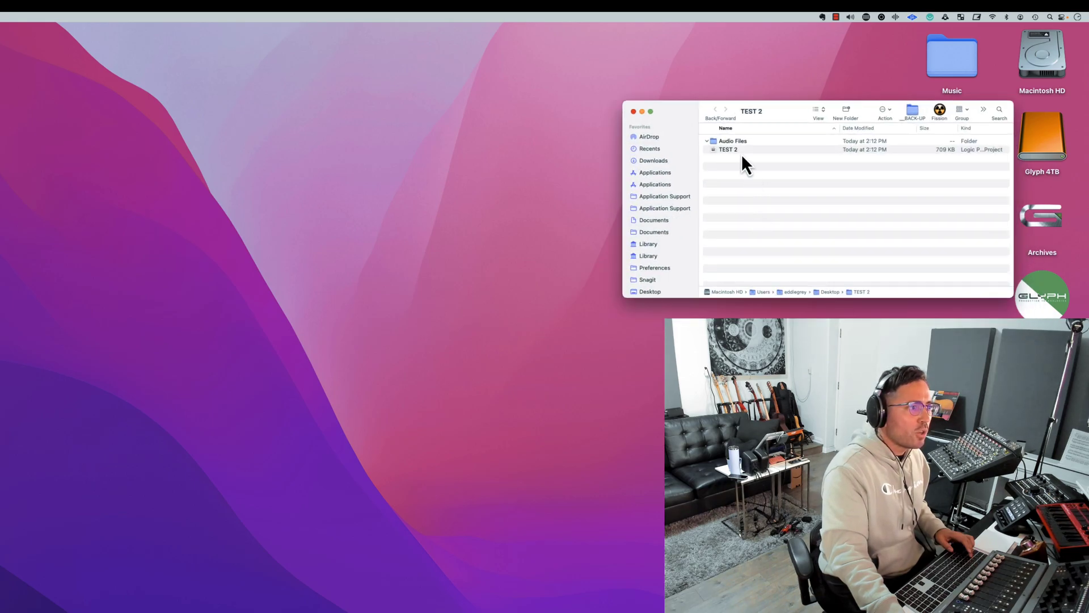
Reopen the TEST 2 project, skipping both missing GUITAR RECORDING NOW files.
double_click(742, 149)
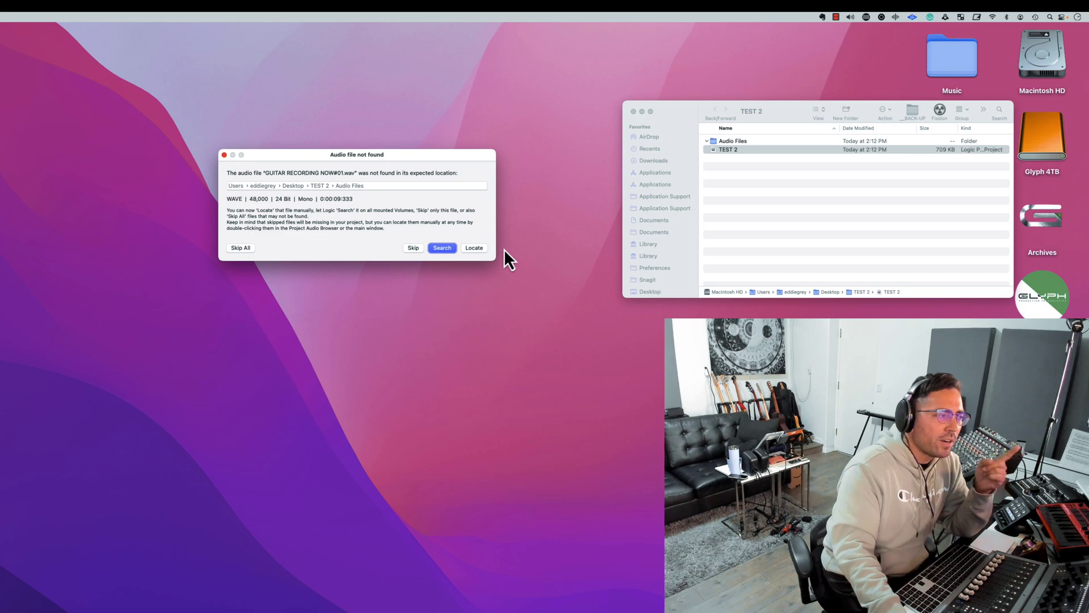
left_click(443, 249)
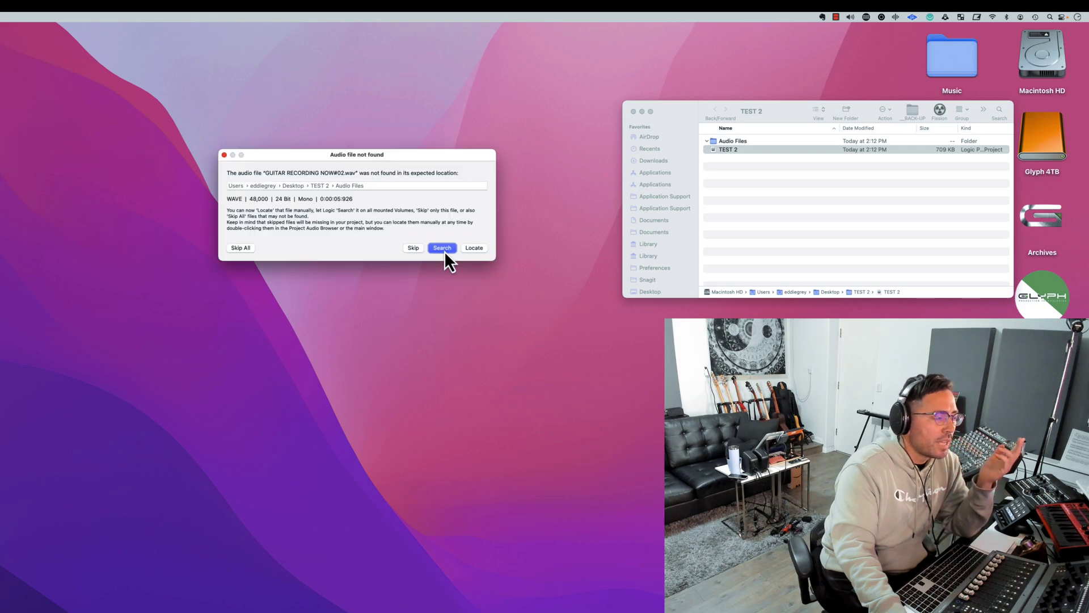
left_click(446, 250)
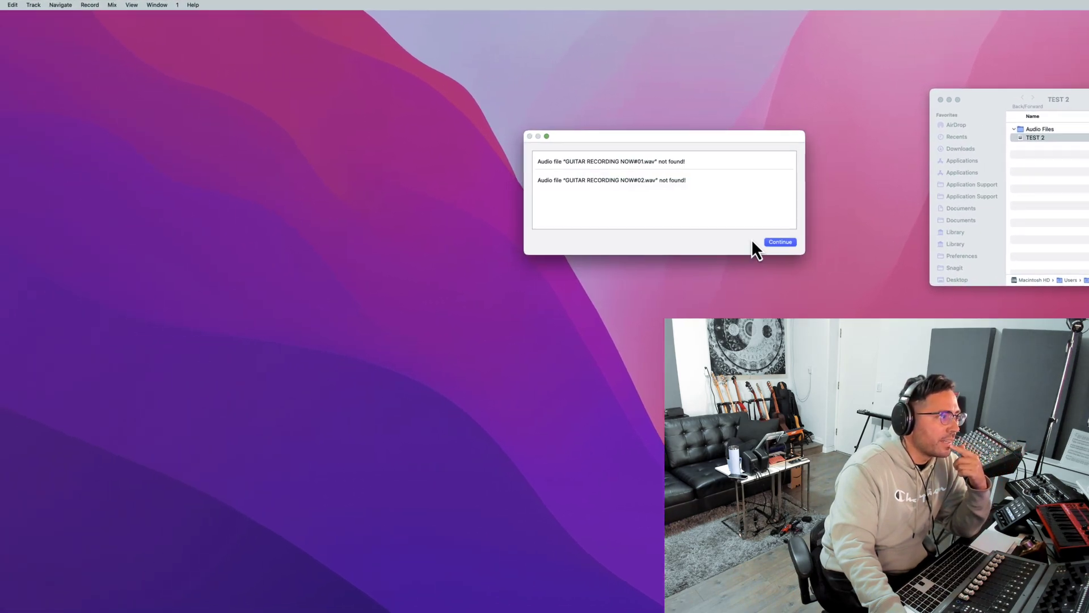
left_click(773, 243)
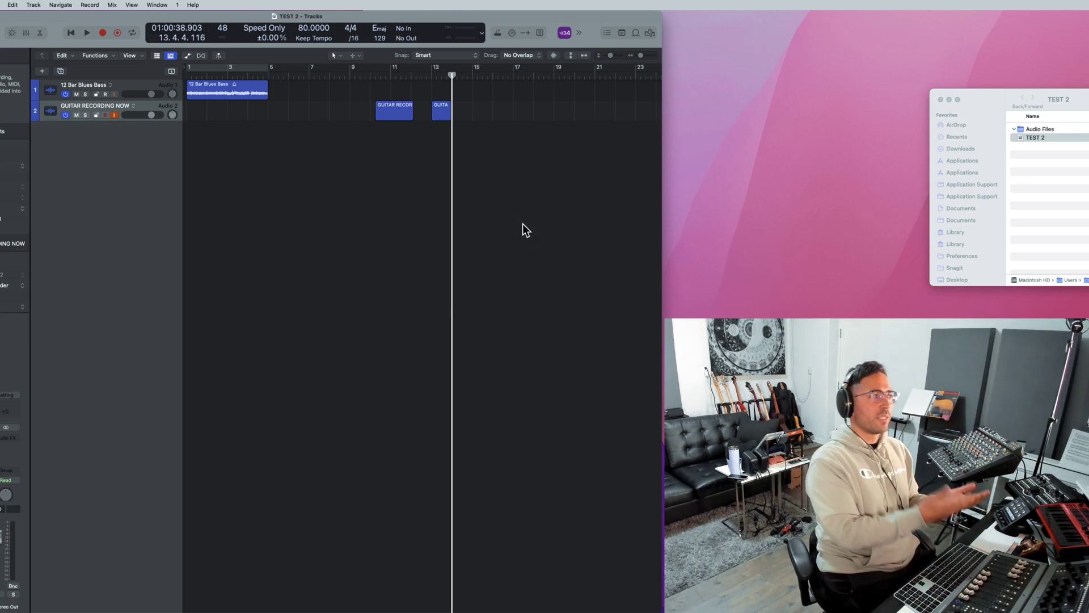
Show the Project Audio browser listing 12 Bar Blues Bass and both missing guitar files.
key("f")
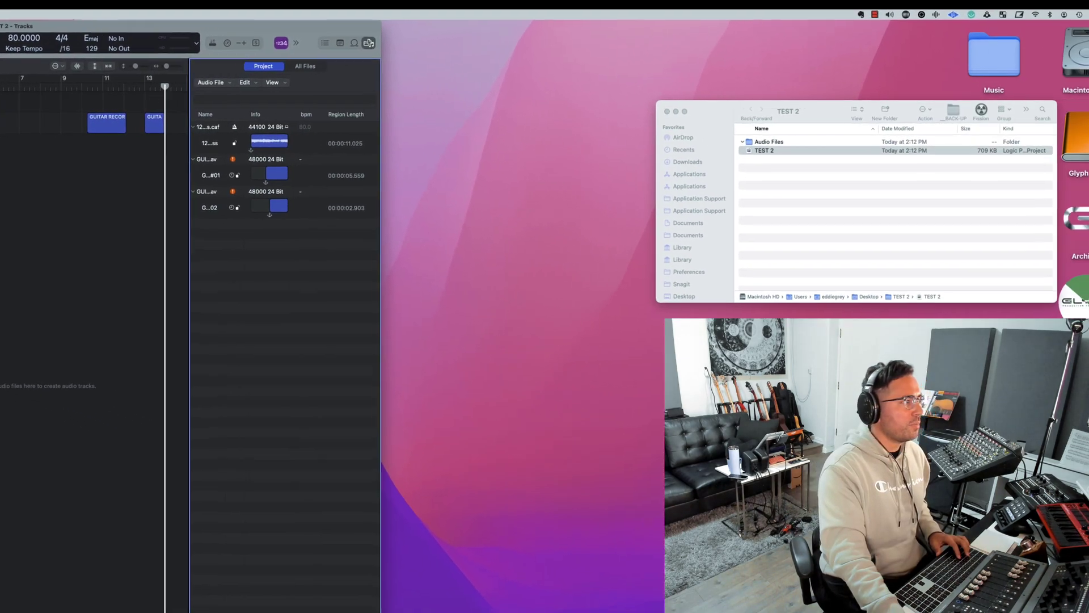
key("super+shift+s")
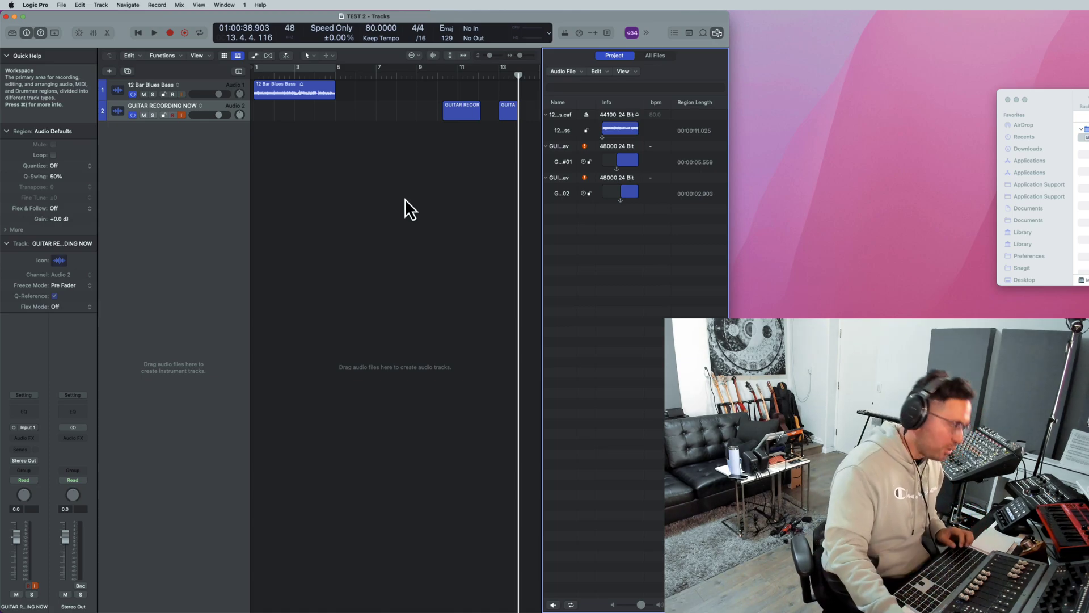
left_click(404, 196)
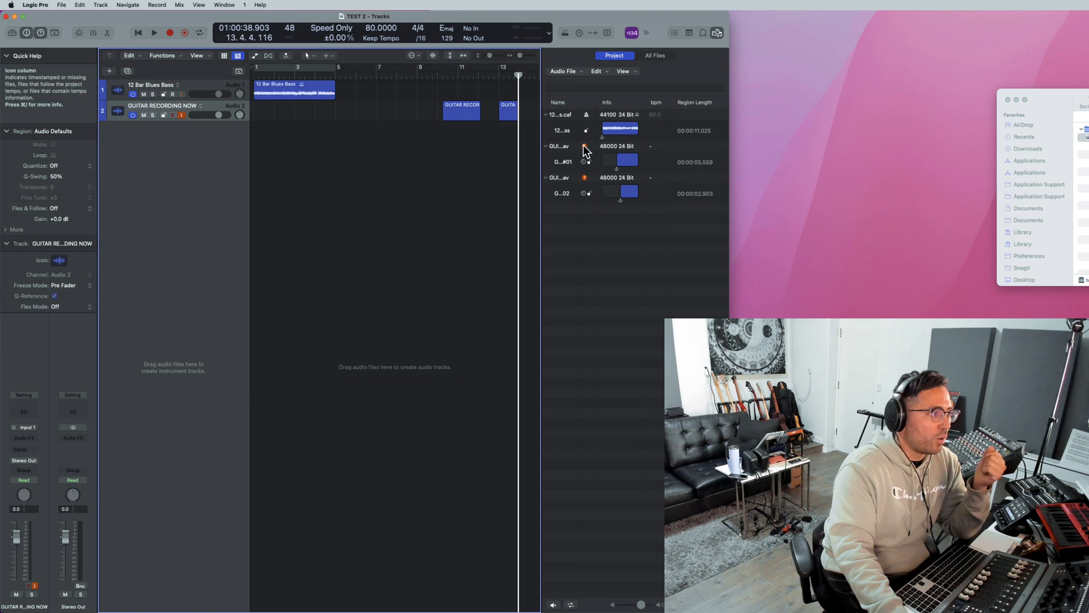
Cancel locating the missing guitar file and widen the Logic window to the right.
left_click(583, 146)
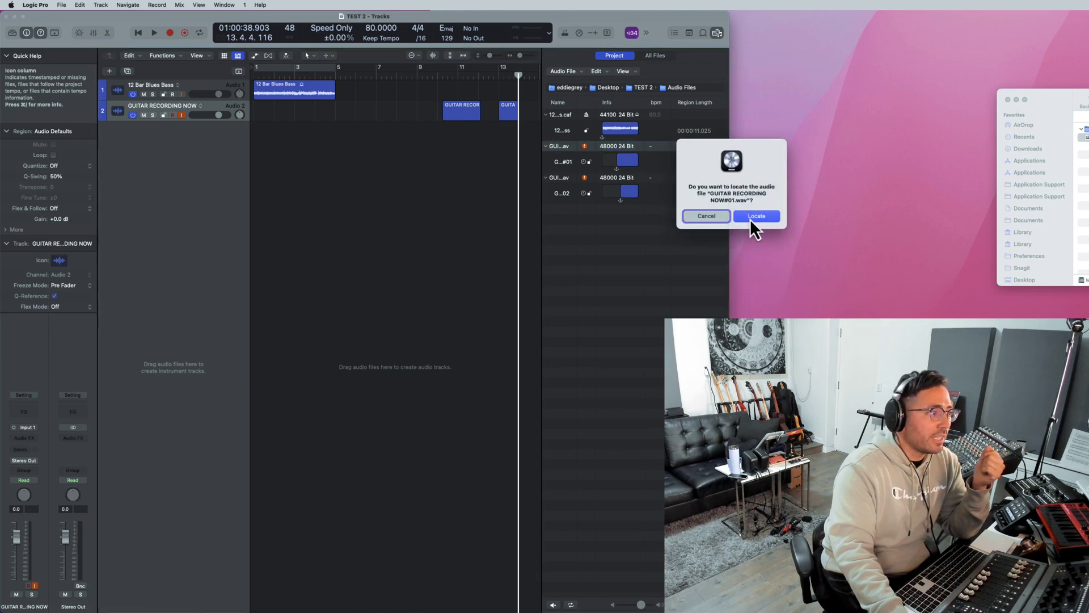
left_click(698, 219)
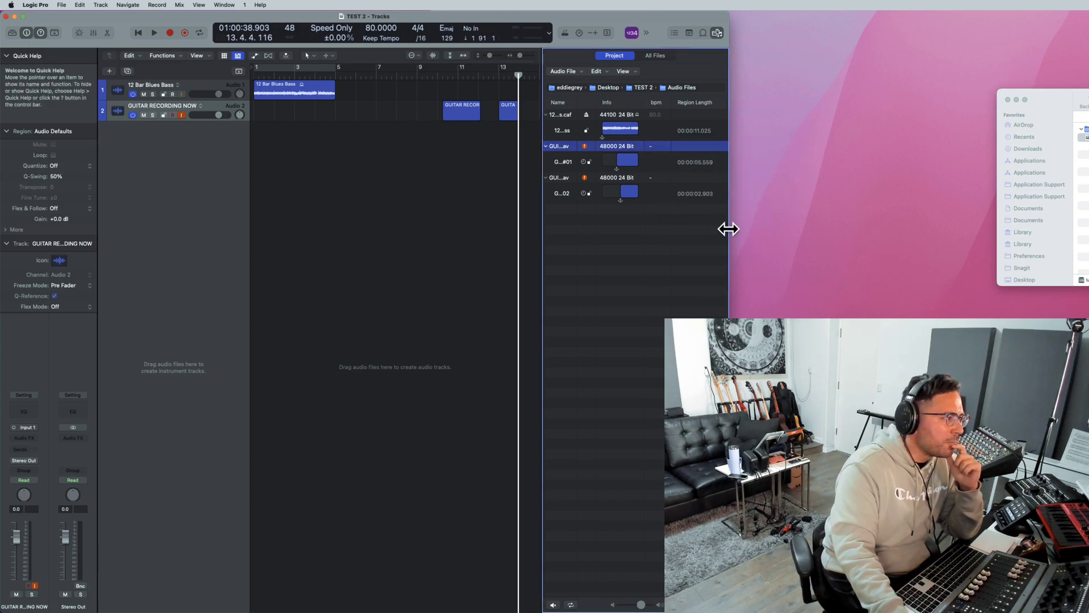
left_click_drag(728, 229, 1028, 232)
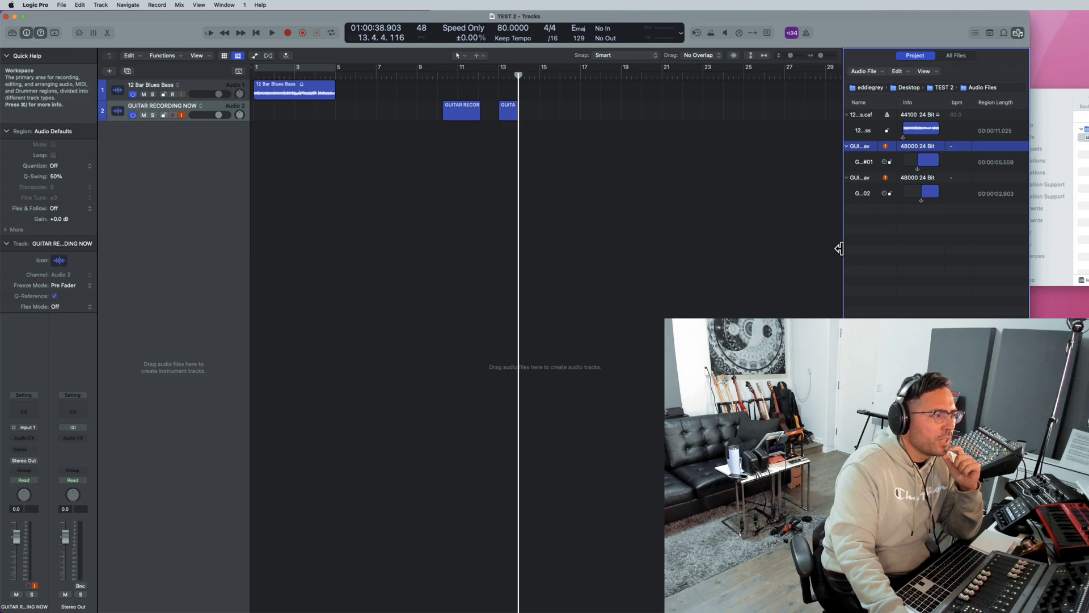
Widen the Project Audio browser so both missing GUITAR RECORDING NOW .wav names show.
key("f")
key("f")
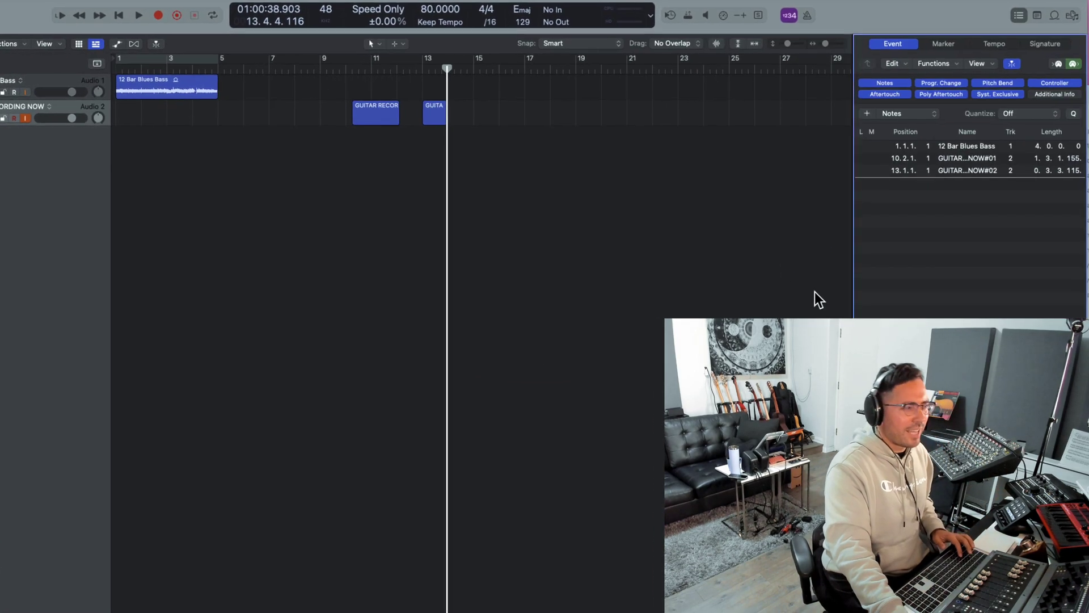
left_click(852, 267)
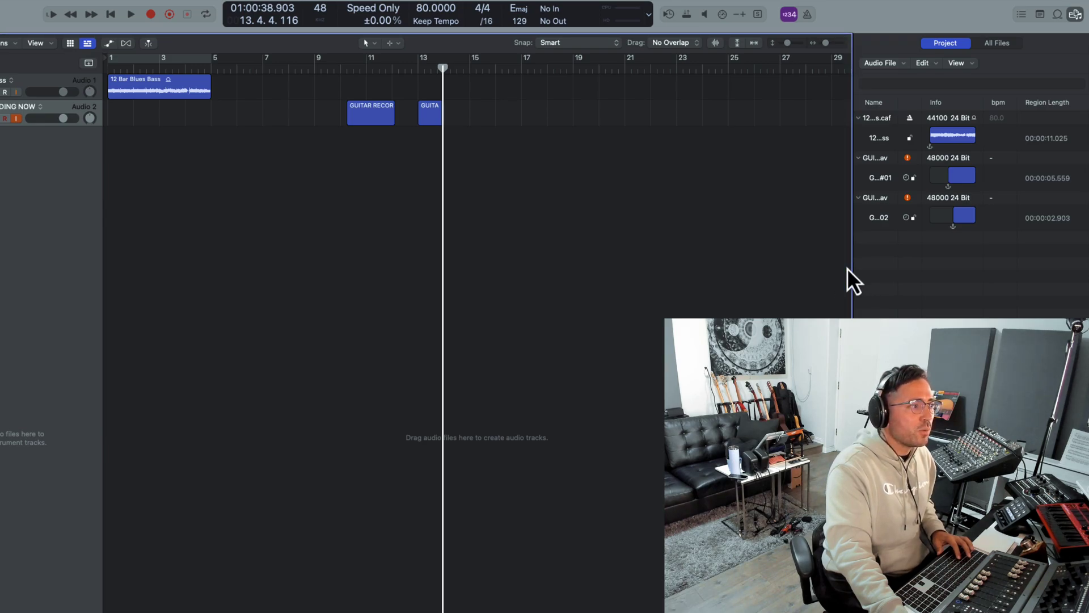
left_click_drag(849, 261, 529, 286)
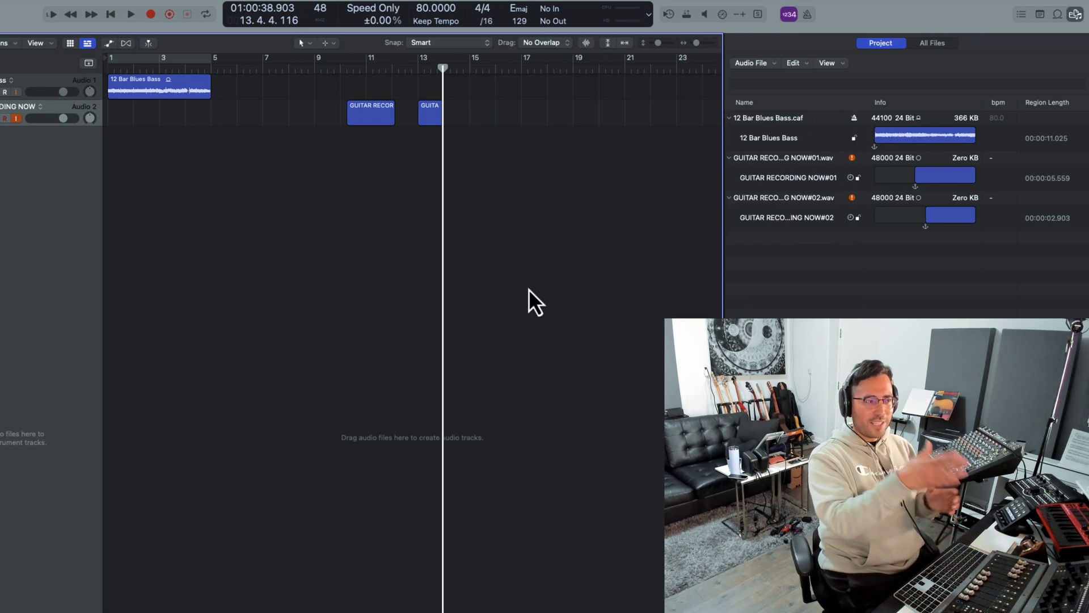